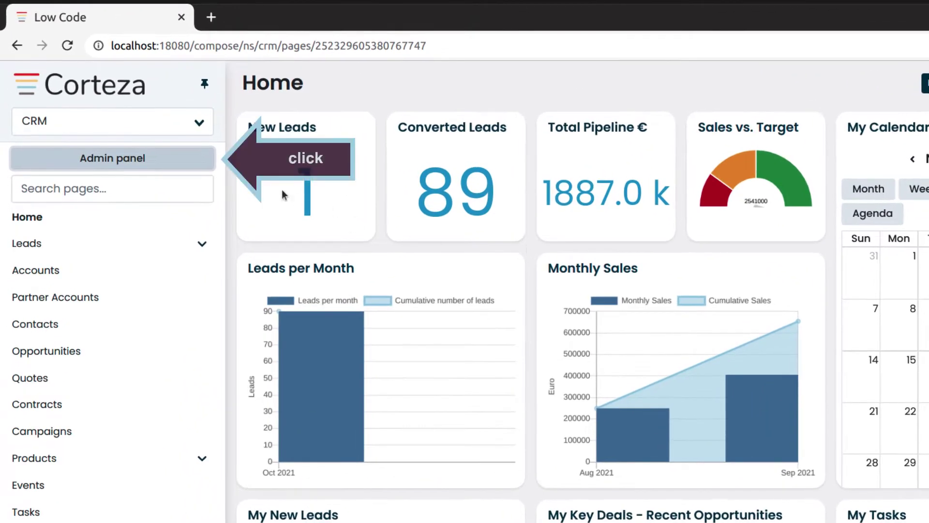
- Go to the CRM admin area and show its Pages list
click(188, 158)
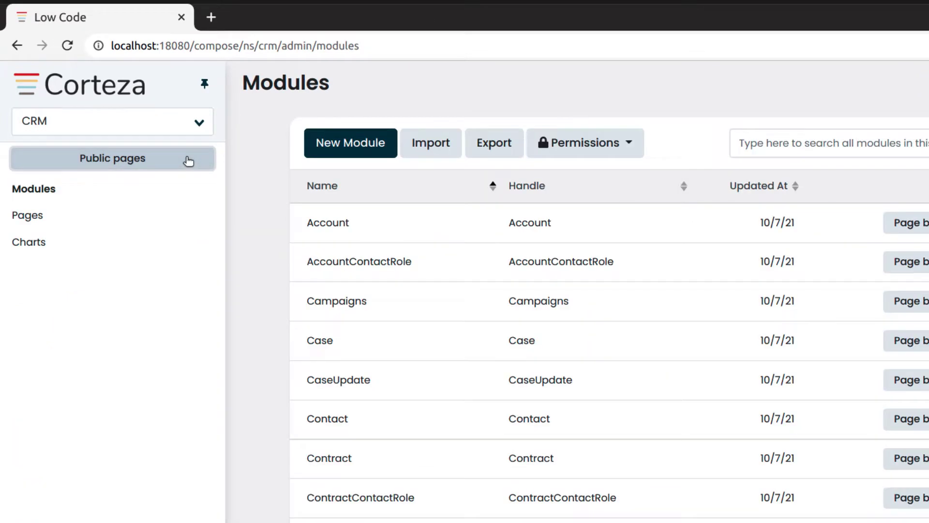
click(30, 216)
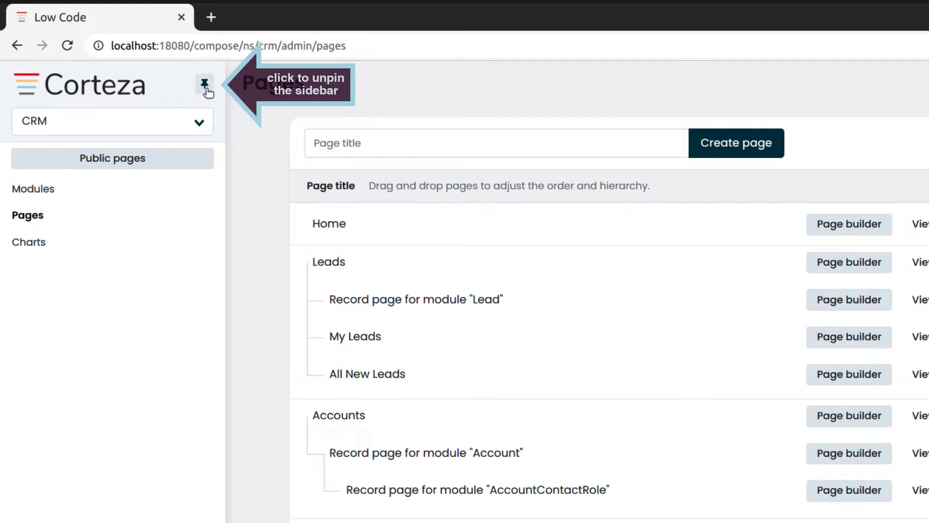
- Create a page titled 'Additional Info' and give it the handle 'AdditionalInfo'
click(205, 86)
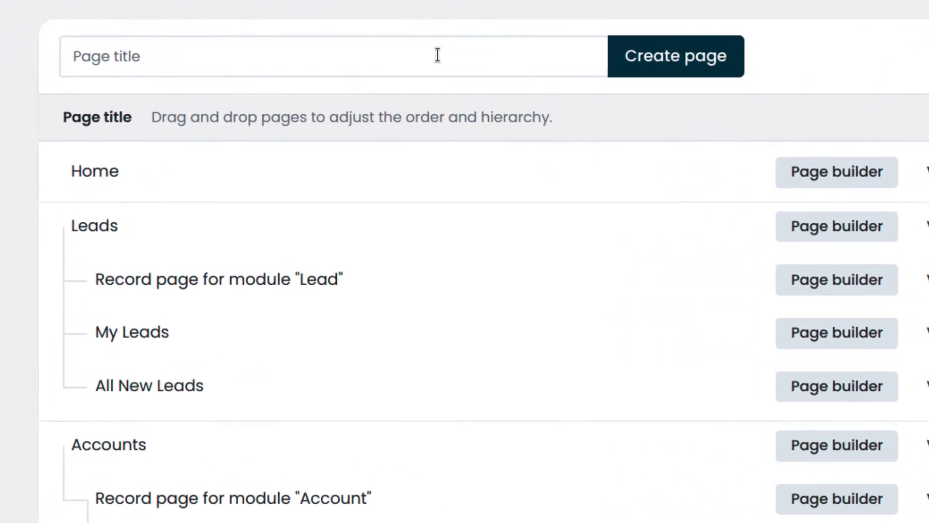
click(453, 143)
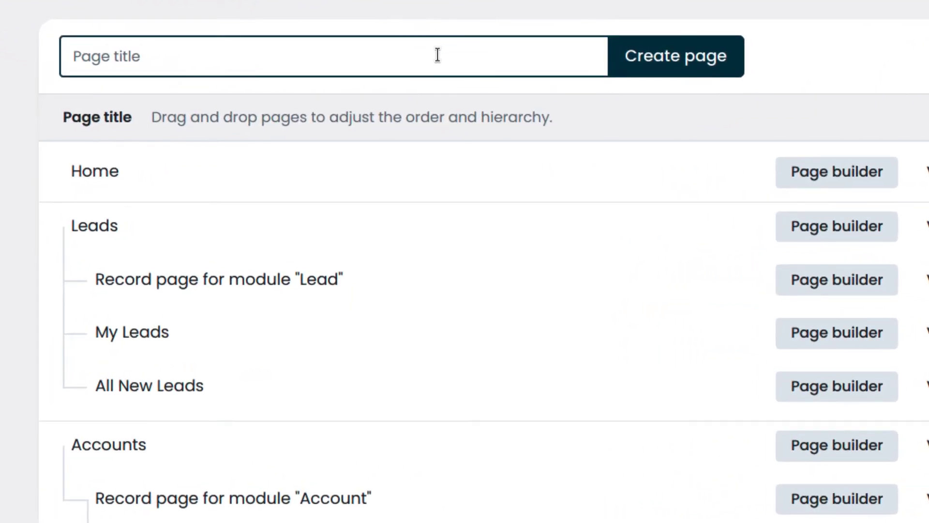
text(Additional Info)
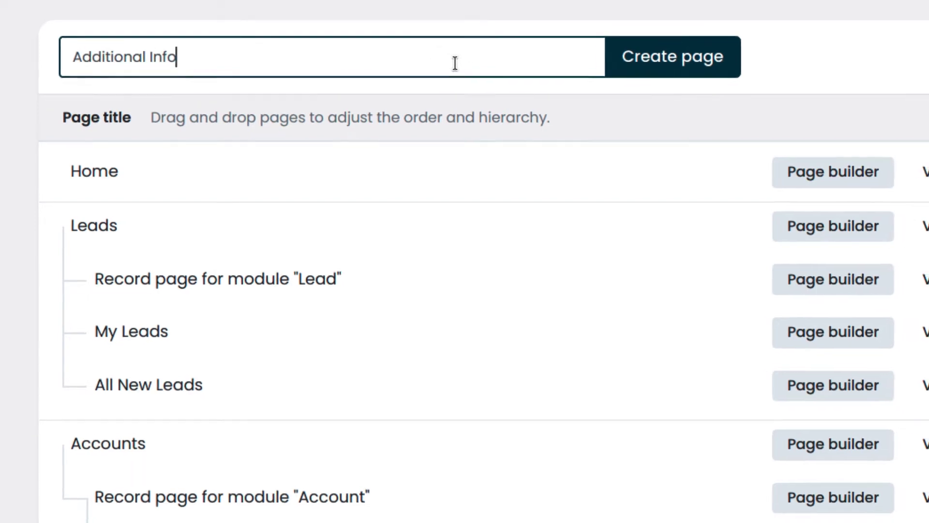
click(668, 66)
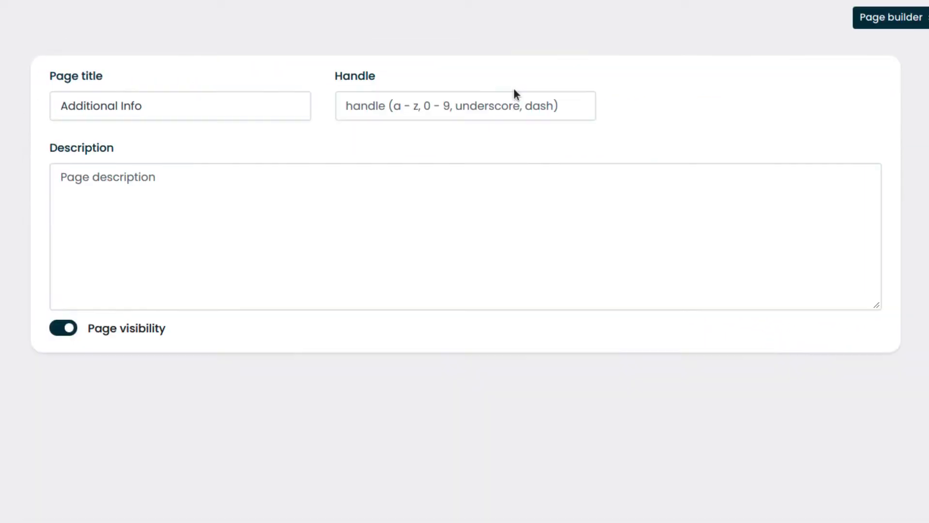
click(575, 108)
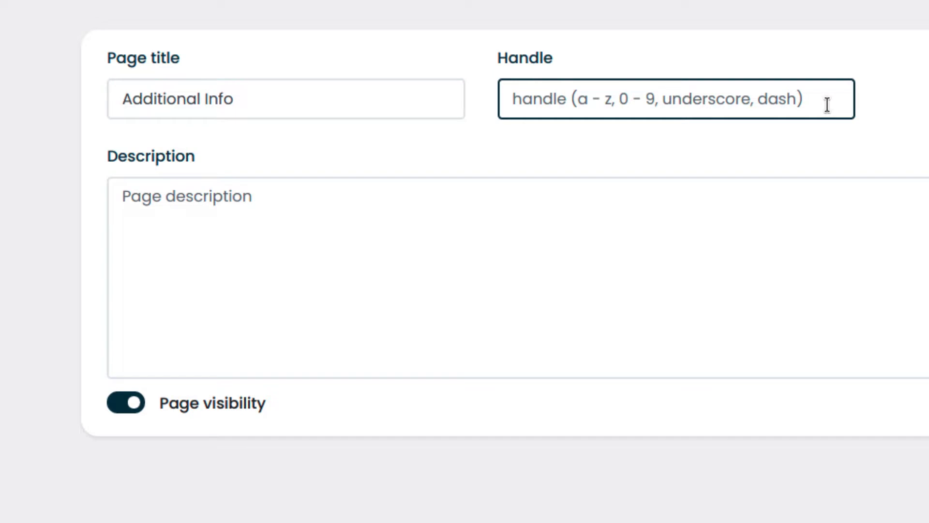
text(Additional)
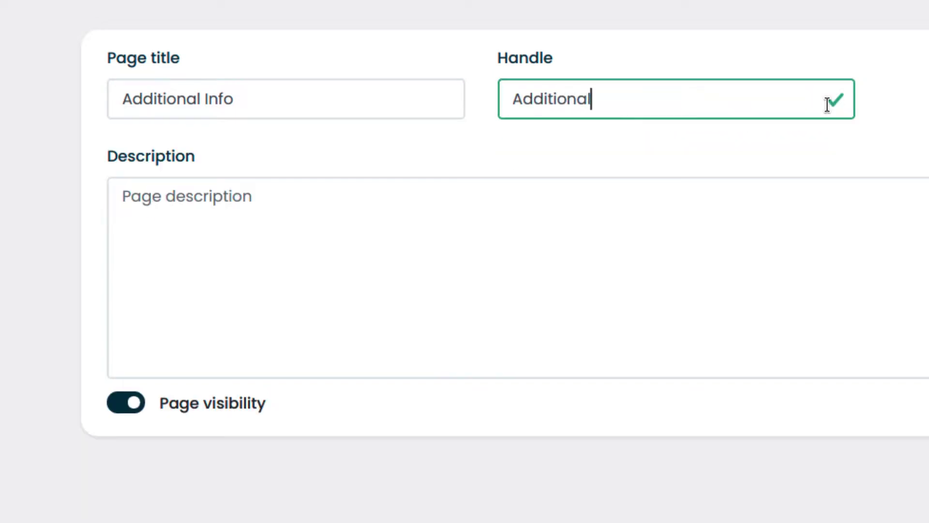
text(Info)
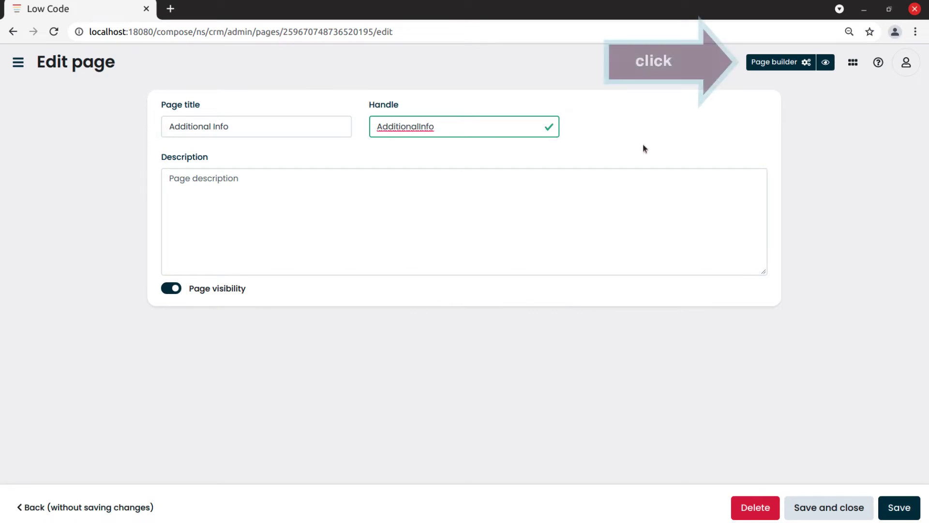
- In the page builder, add a Content block titled 'Page Info'
click(767, 67)
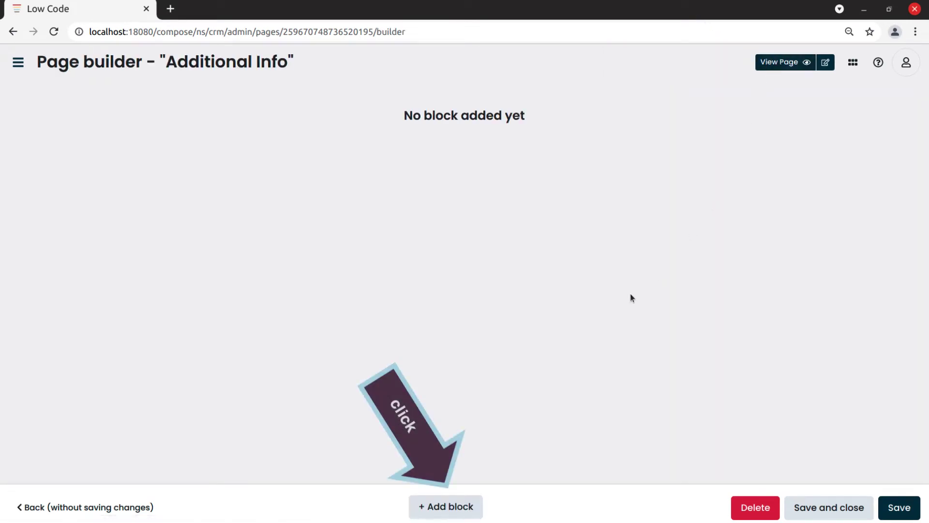
click(462, 507)
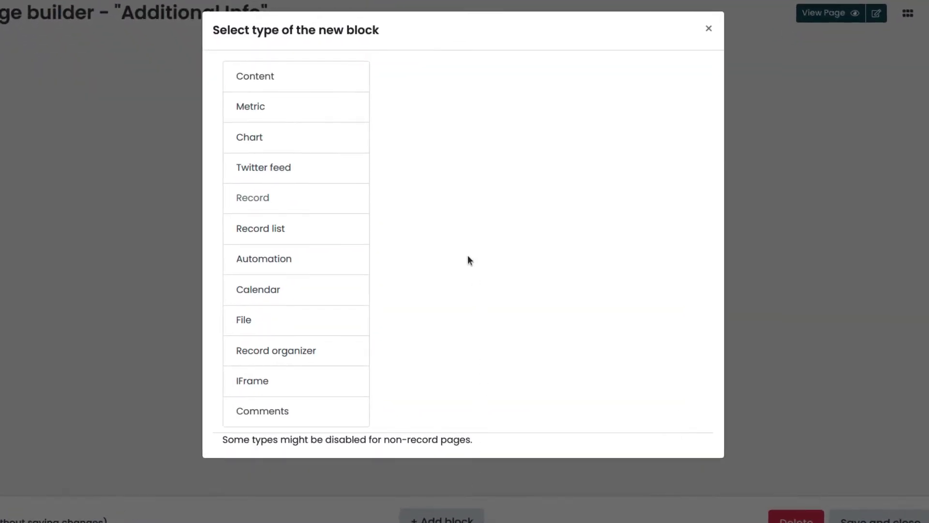
click(340, 81)
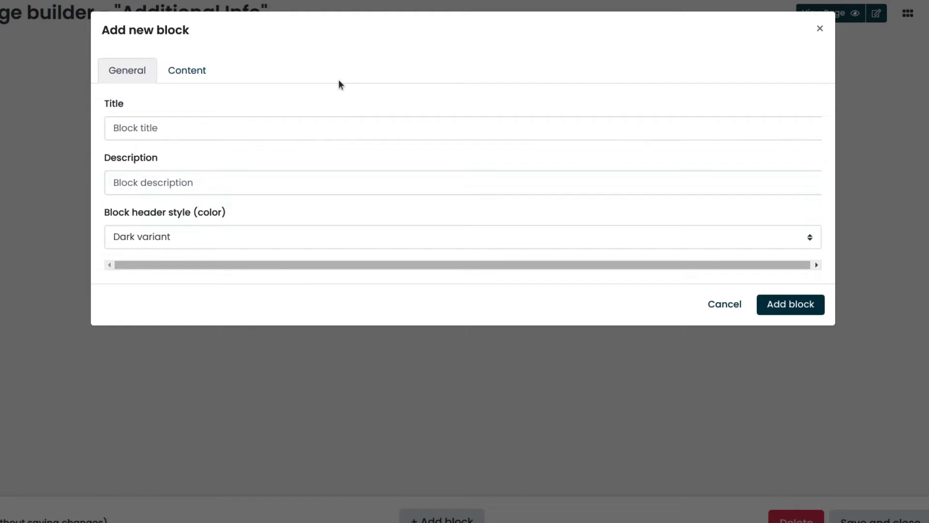
click(411, 126)
text(Page Info)
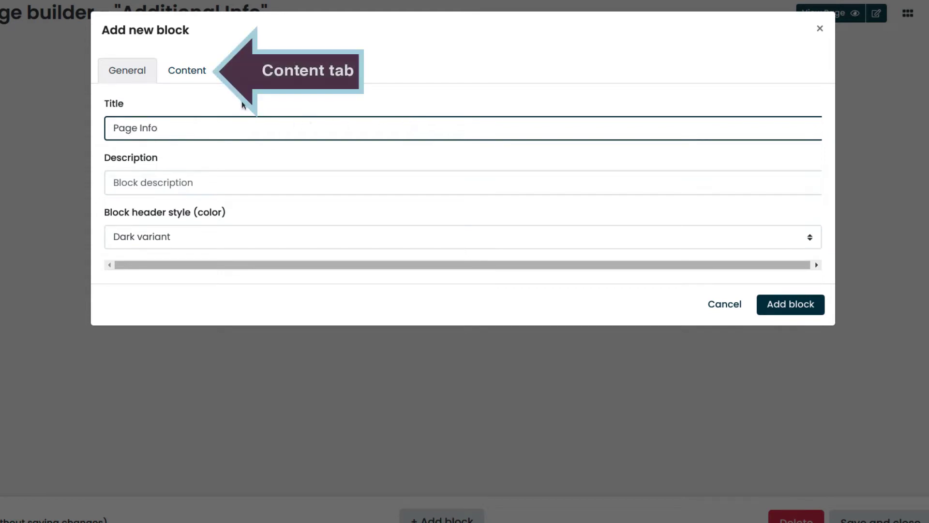
- Write 'Welcome!' and 'Here you will find info on:' as the block's content
click(198, 71)
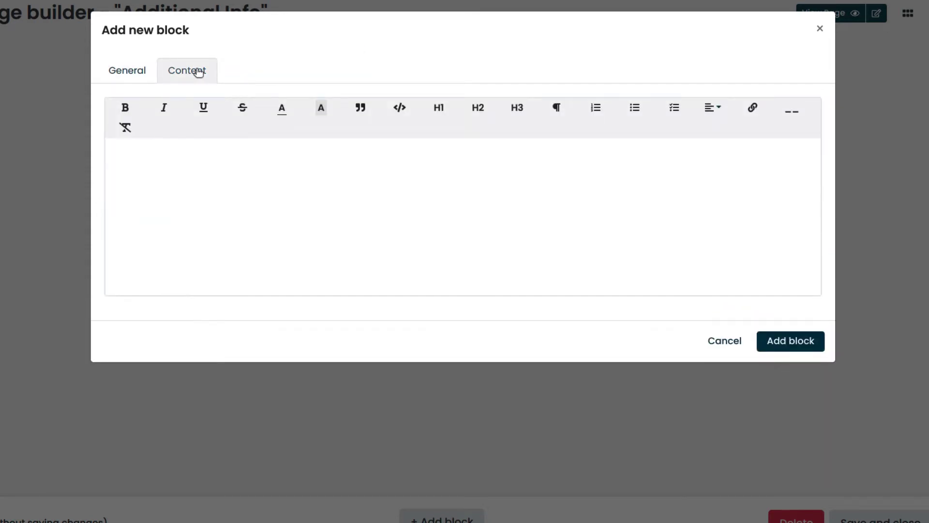
click(345, 160)
text(Welcome)
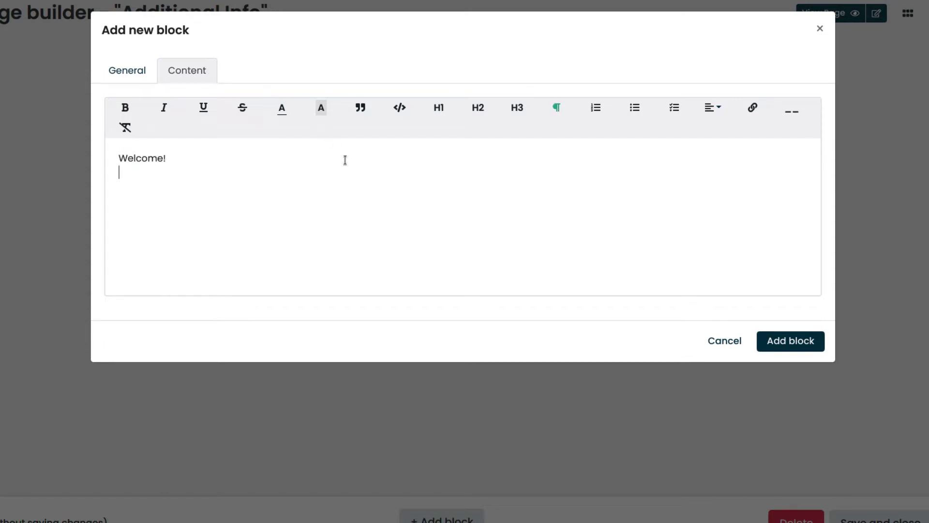
text(!)
key(Return)
text(Here you will find info on:)
key(Return)
- Add bullets 'the Corteza Project', 'how to use additional blocks', 'and more'; make Welcome! H1
click(635, 108)
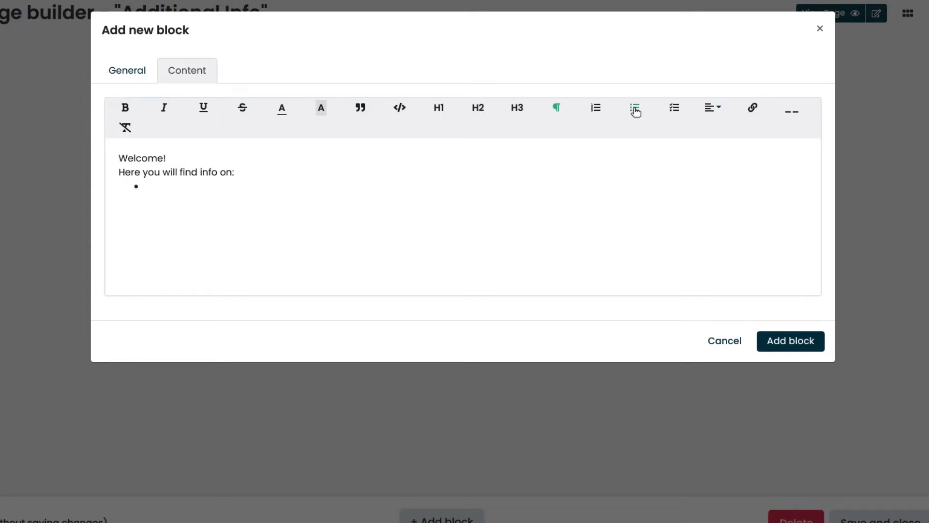
text(the Corteza Project)
key(Return)
text(how to use additional blocks)
key(Return)
text(and more)
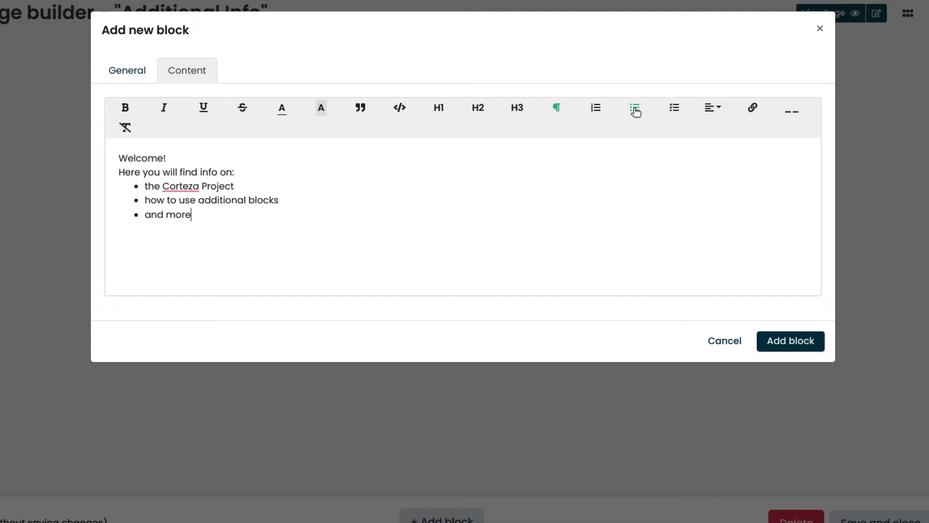
drag(167, 158, 118, 157)
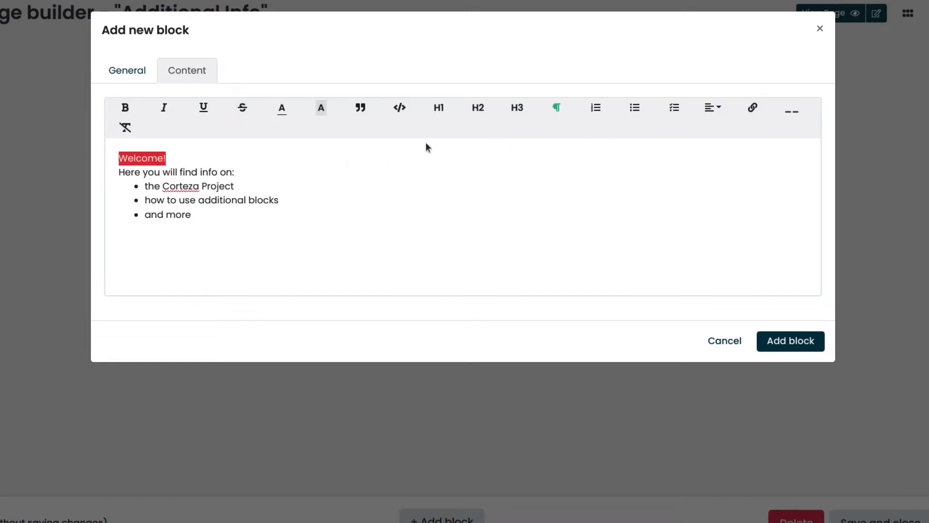
click(439, 110)
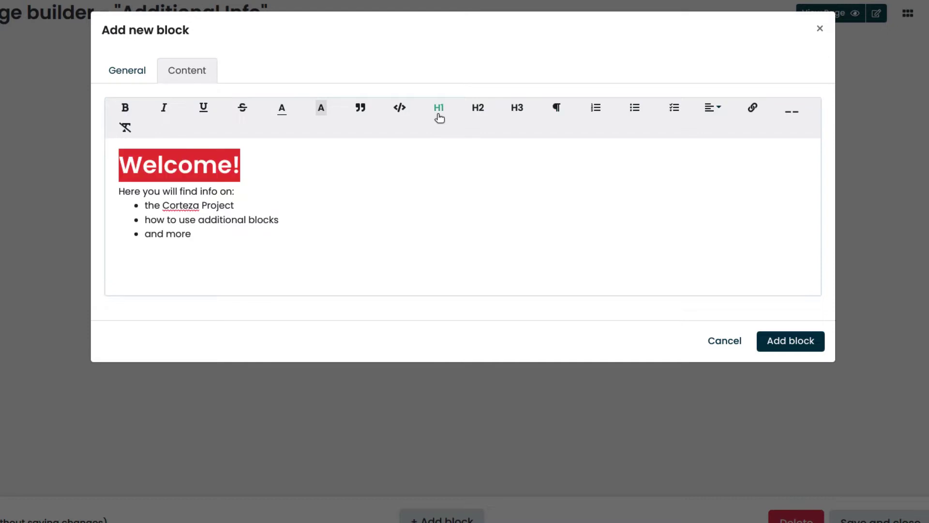
- Add the Page Info block and stretch it taller so all three bullets show
click(774, 342)
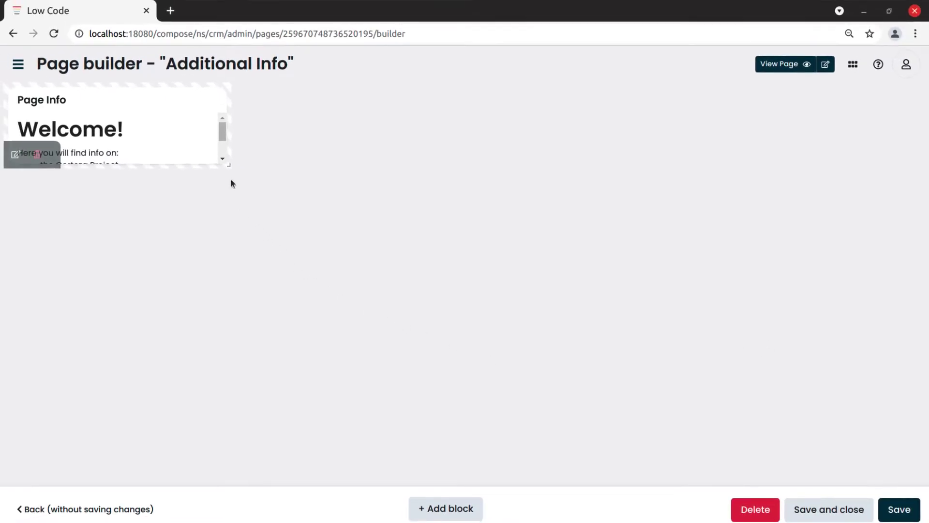
drag(227, 164, 221, 270)
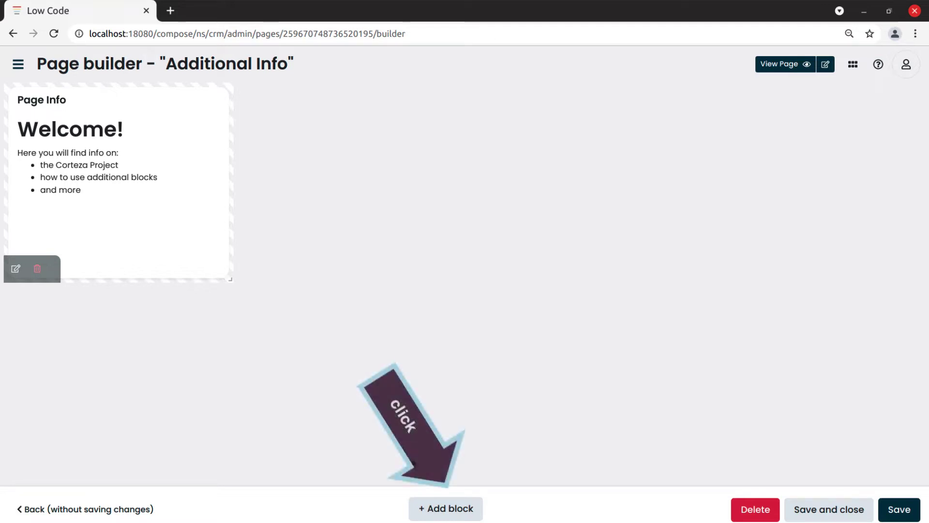
click(442, 510)
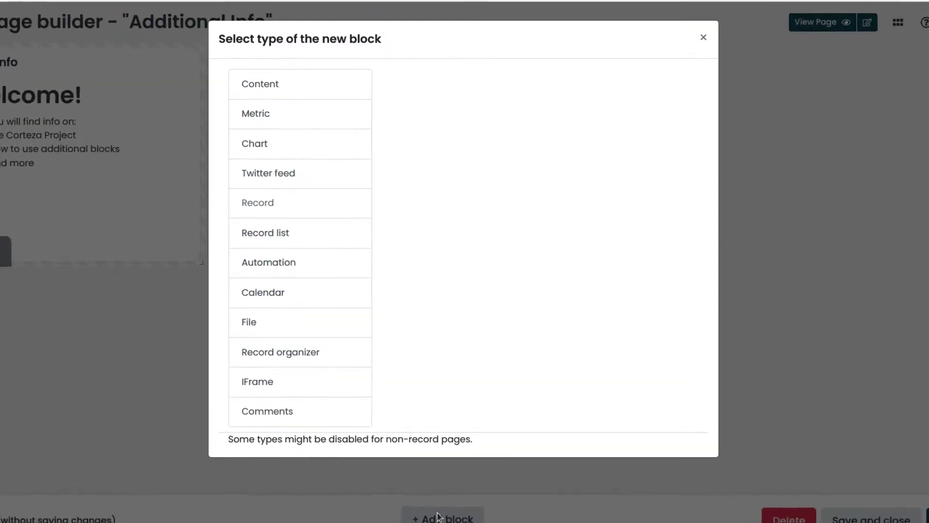
click(353, 170)
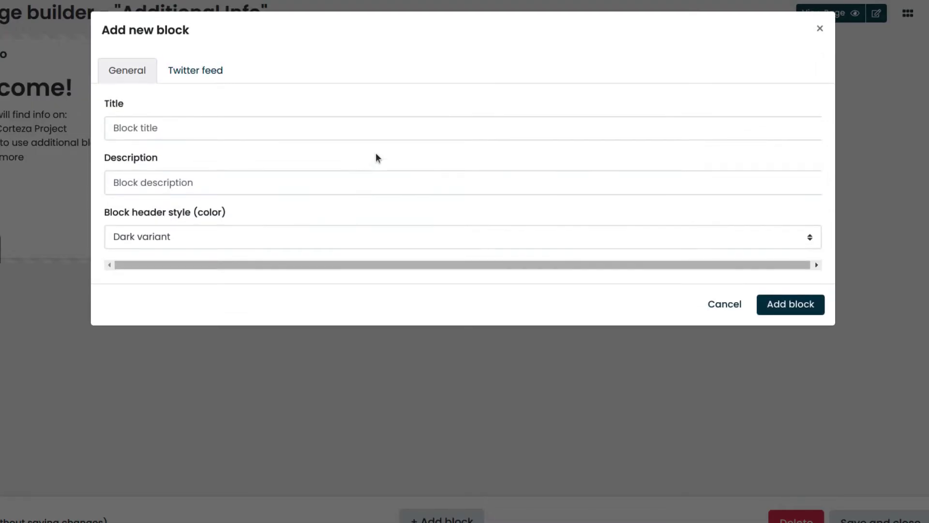
click(398, 129)
text(Corteza Pr)
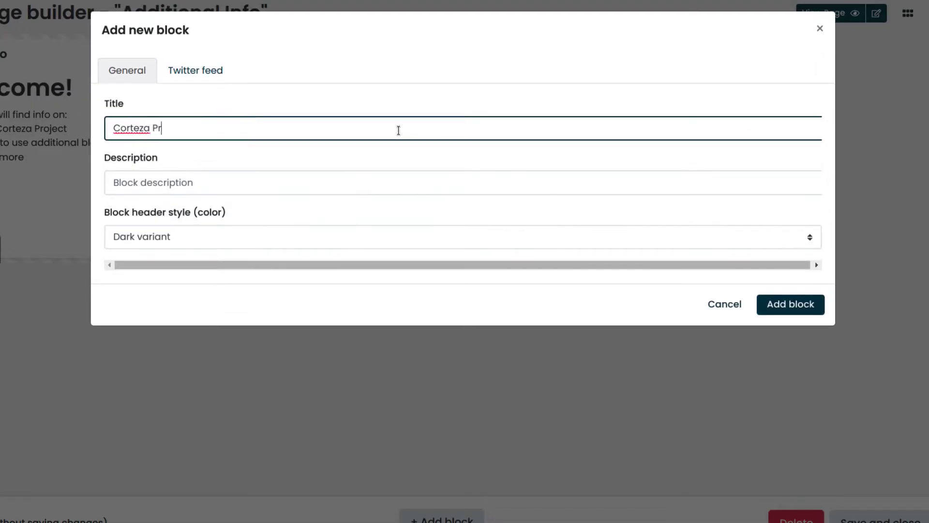
text(oject Feed)
click(215, 72)
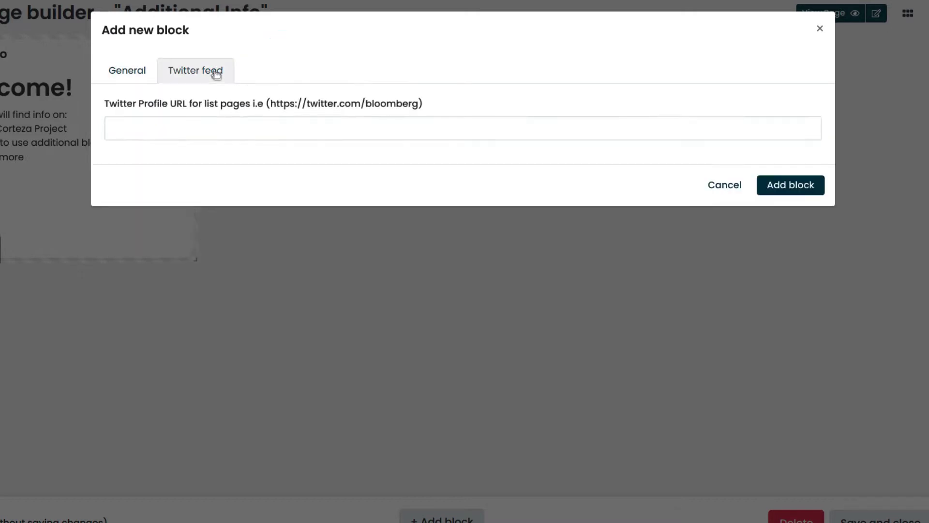
click(397, 125)
text(https://twitter.com/cortezaproject)
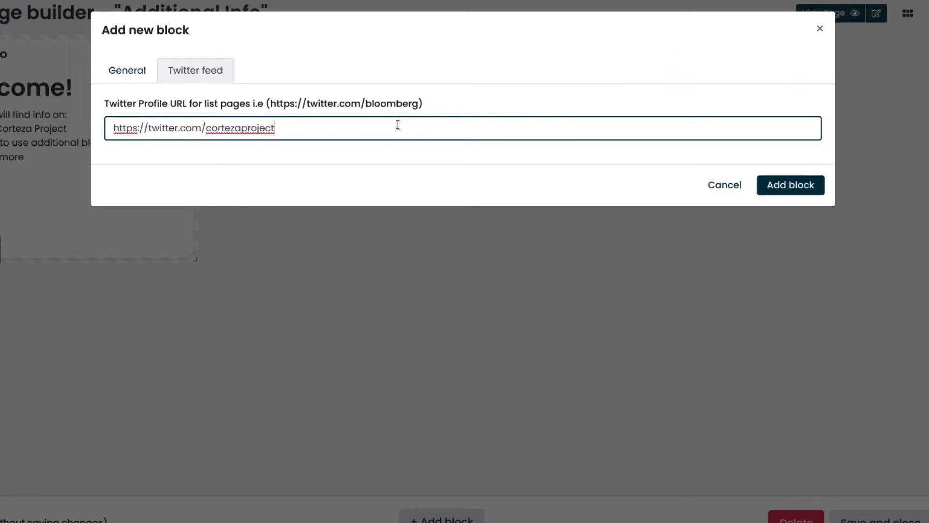
click(774, 192)
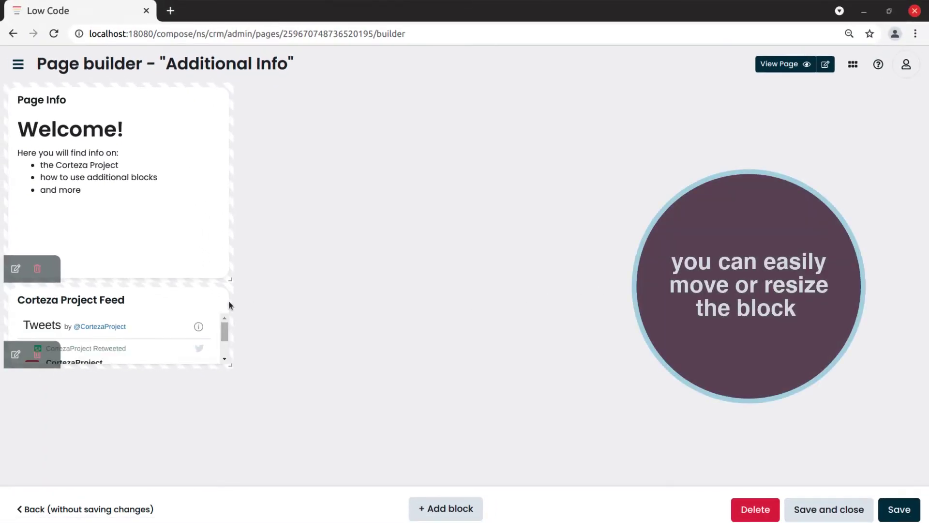
- Move the Corteza Project Feed block to the right column and stretch it much taller
drag(228, 300, 923, 91)
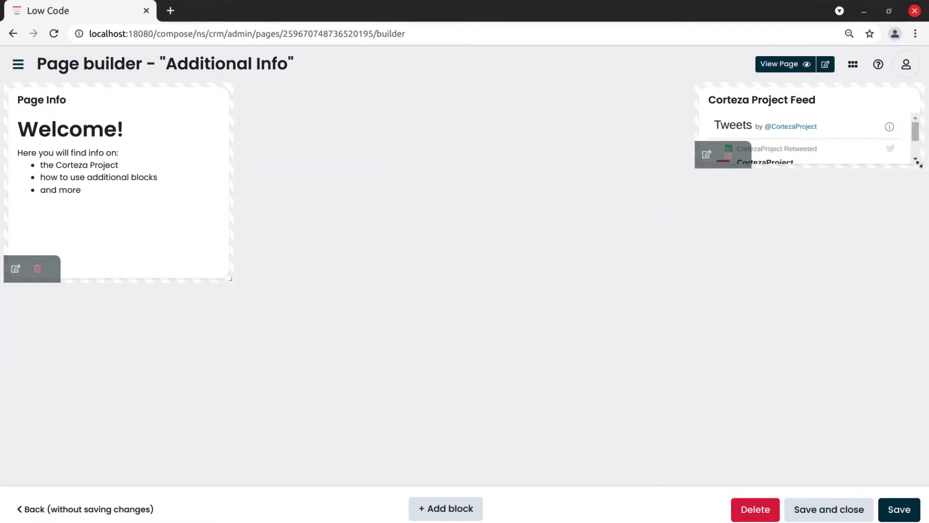
drag(919, 166, 920, 480)
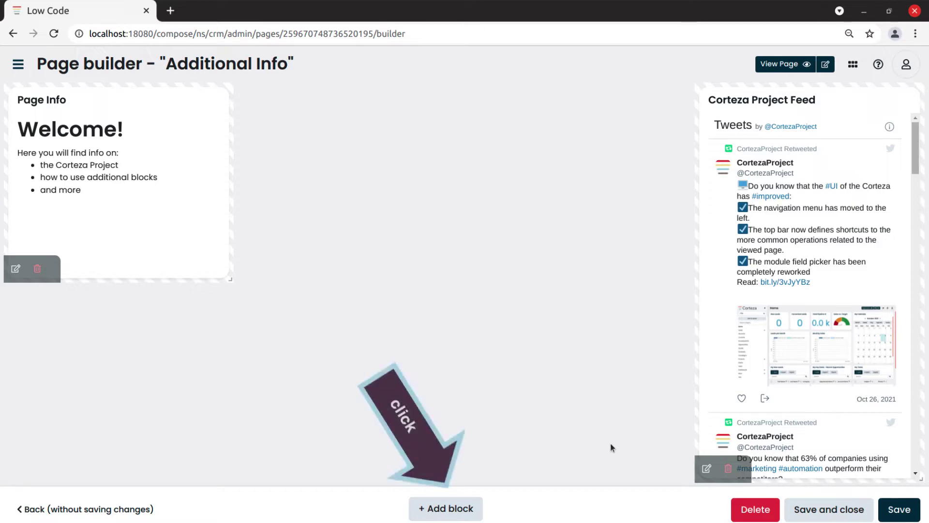
- Add a 'New Opportunity' automation block with a 'Create New Opportunity' workflow button
click(452, 508)
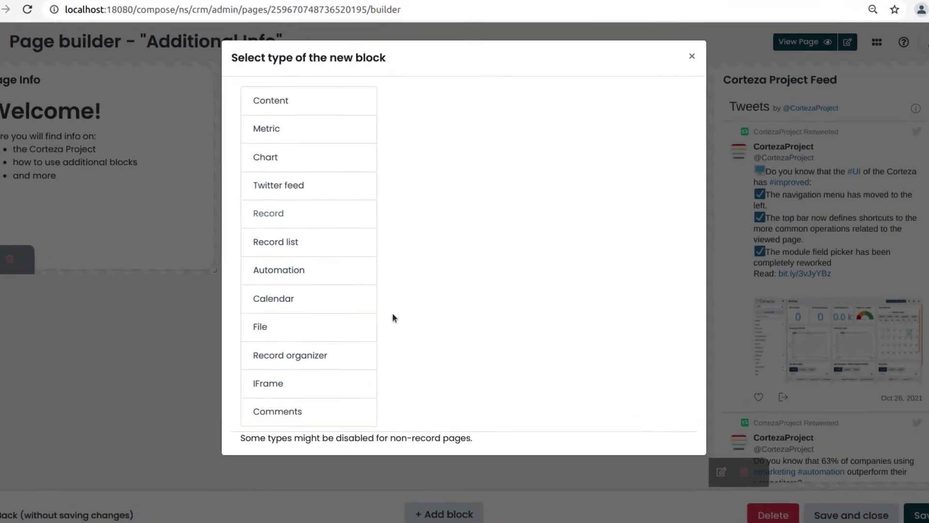
click(348, 283)
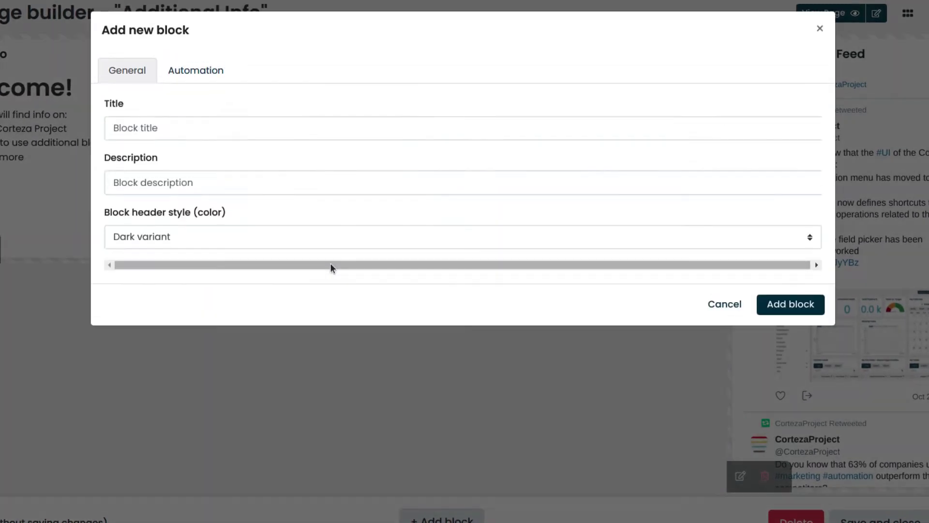
click(370, 128)
text(New Opportunity)
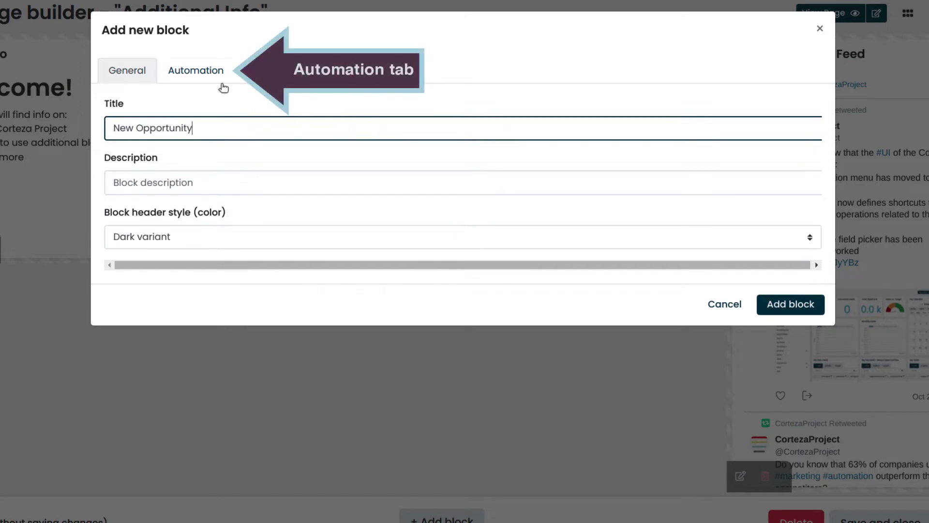
click(206, 74)
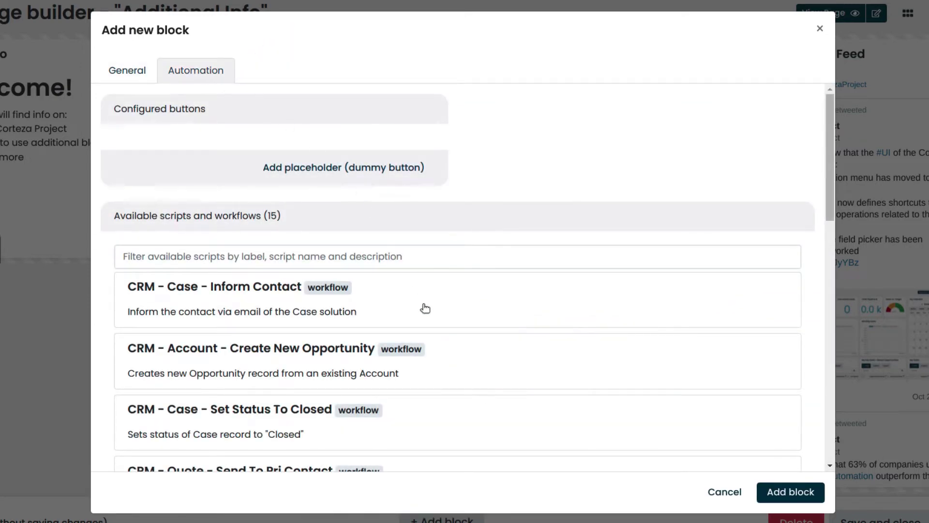
click(433, 355)
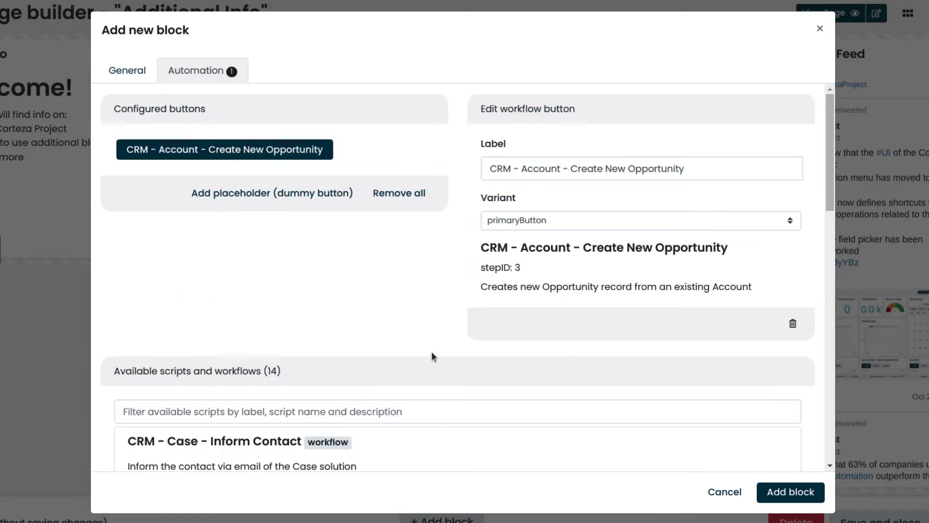
click(569, 170)
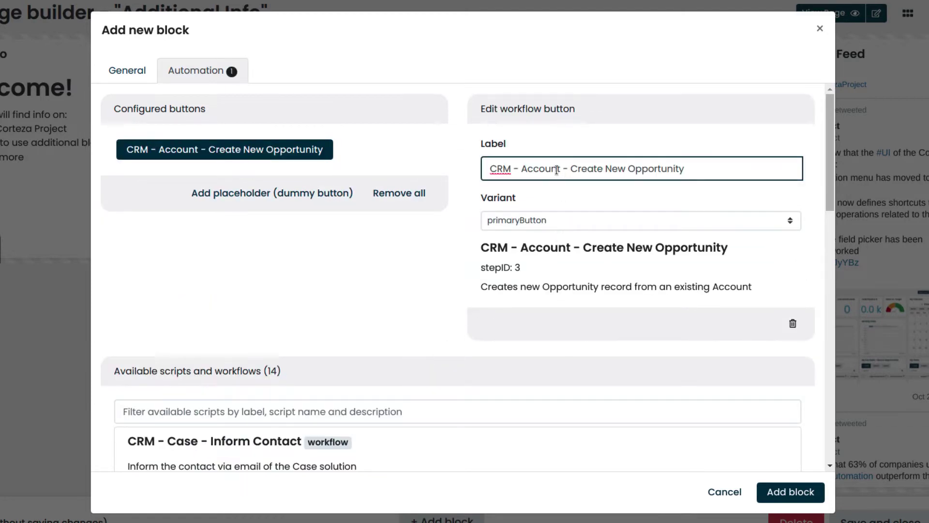
key(shift+Home)
key(Delete)
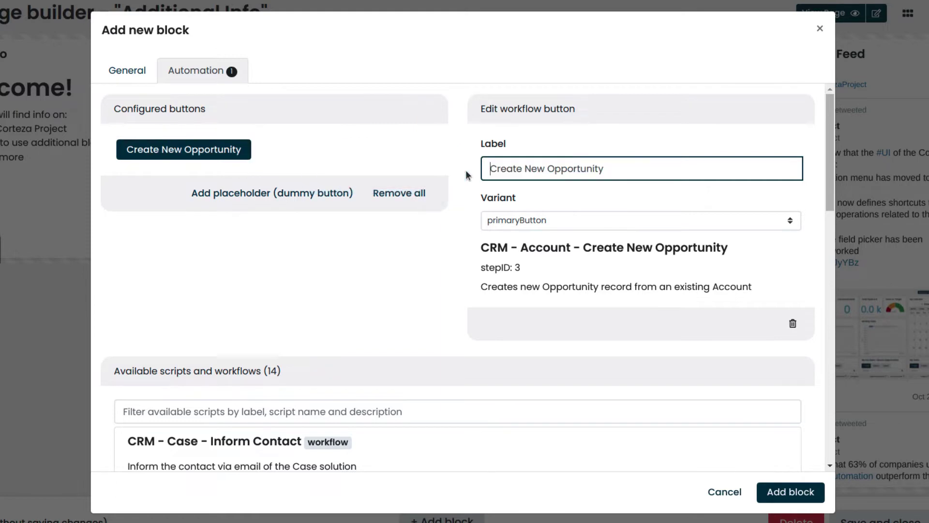
click(793, 492)
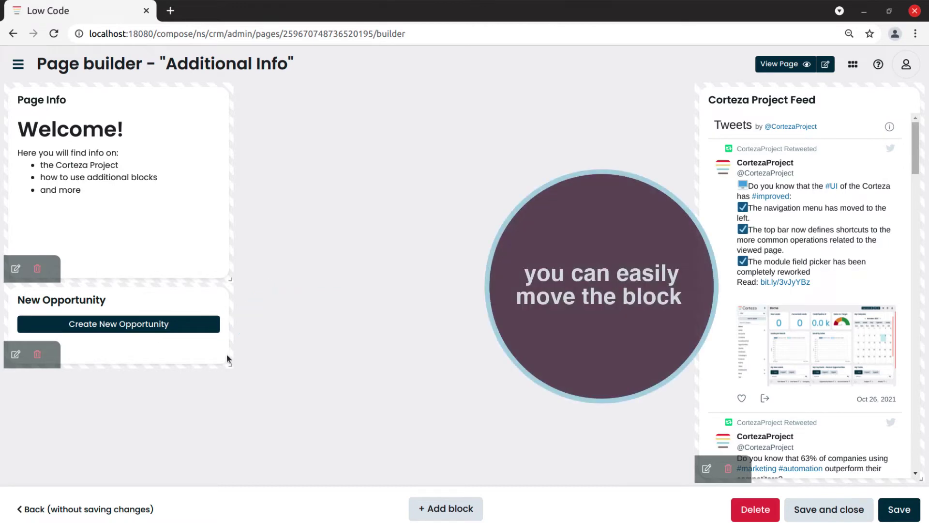
- Drag the New Opportunity block up into the top row beside Page Info
drag(228, 357, 470, 141)
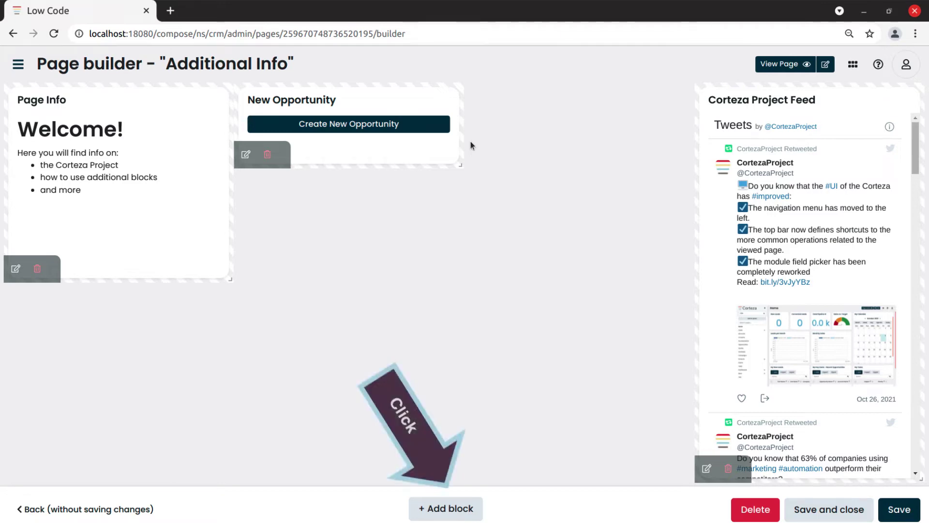
- Start a Calendar block titled 'My Calendar' with Month, Week, Day and Agenda views enabled
click(442, 507)
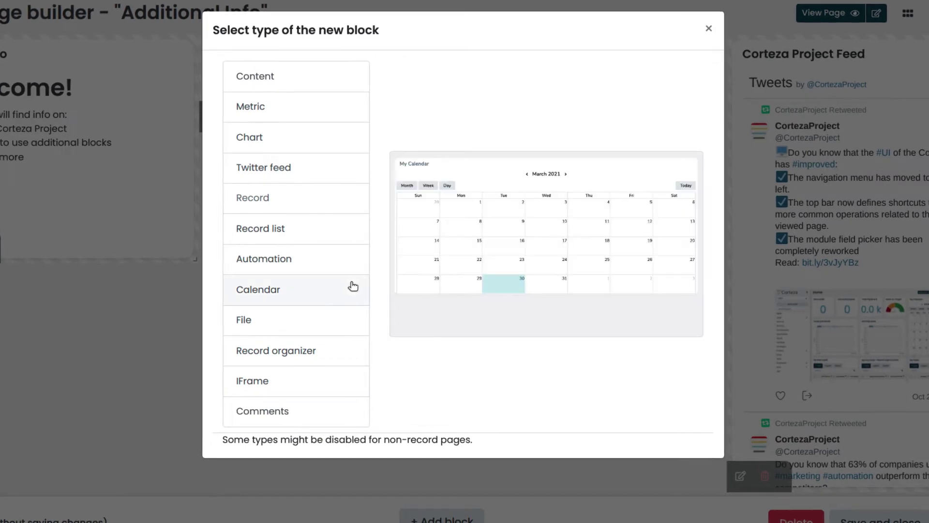
click(356, 292)
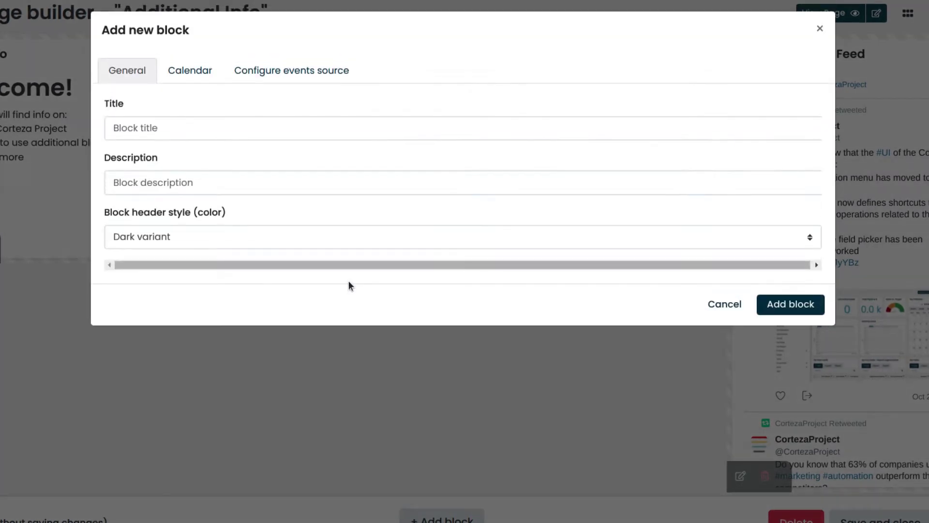
click(402, 130)
text(My Calendar)
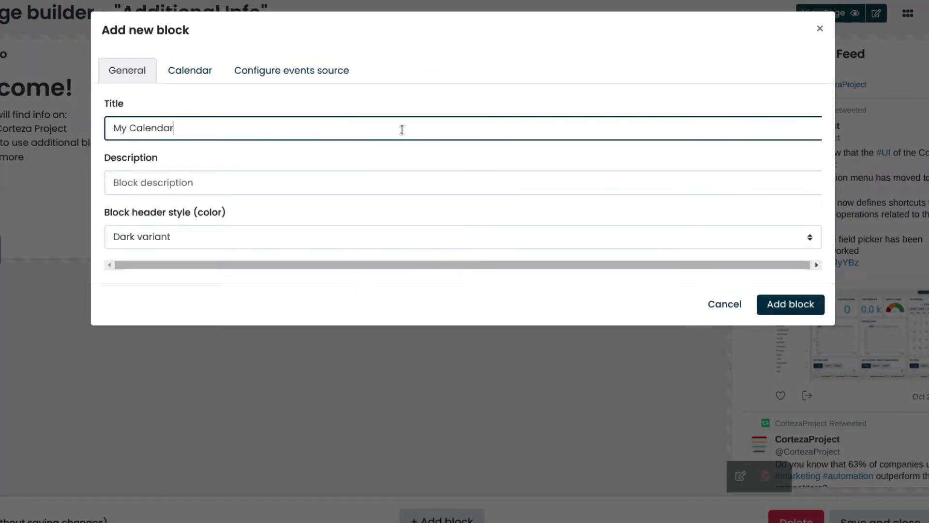
click(203, 79)
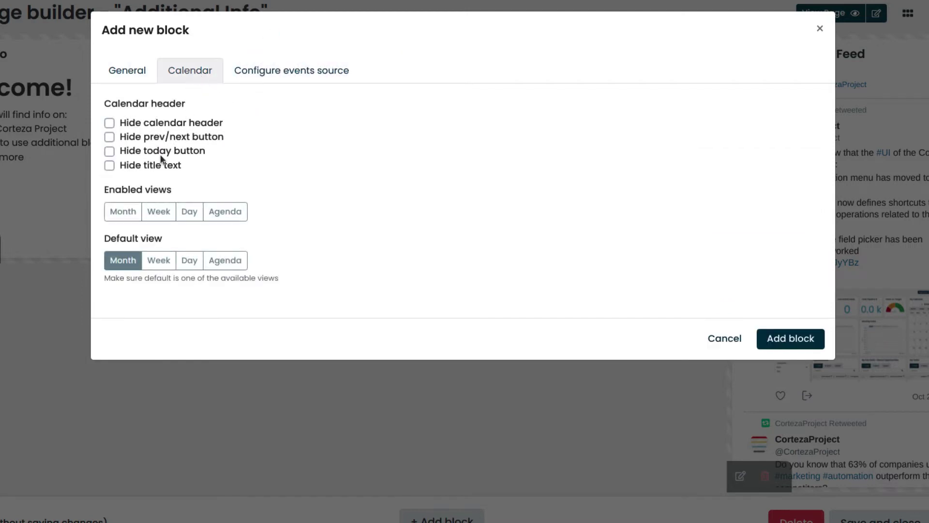
click(123, 213)
click(159, 216)
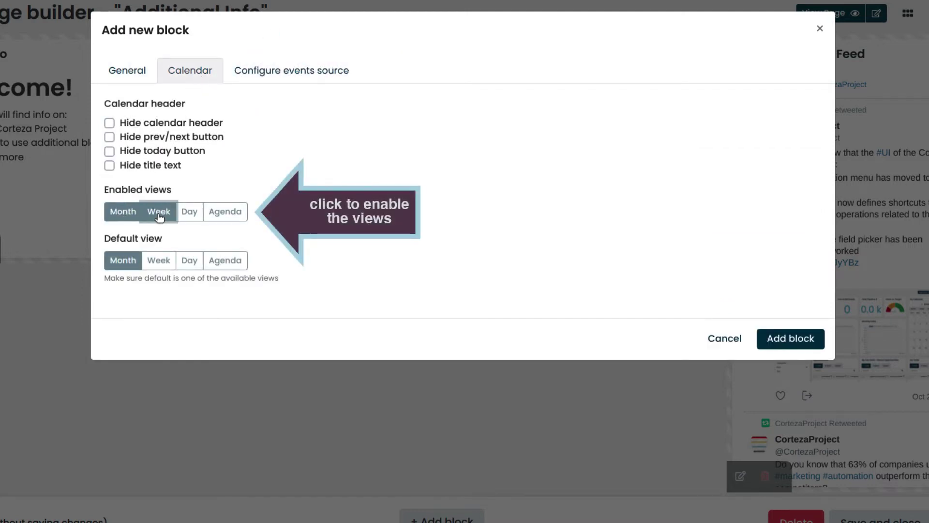
click(188, 215)
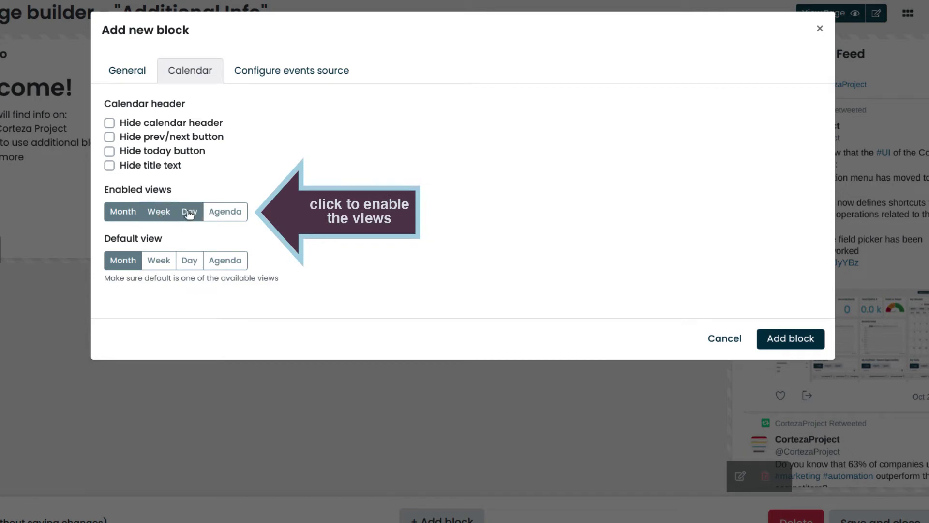
click(223, 212)
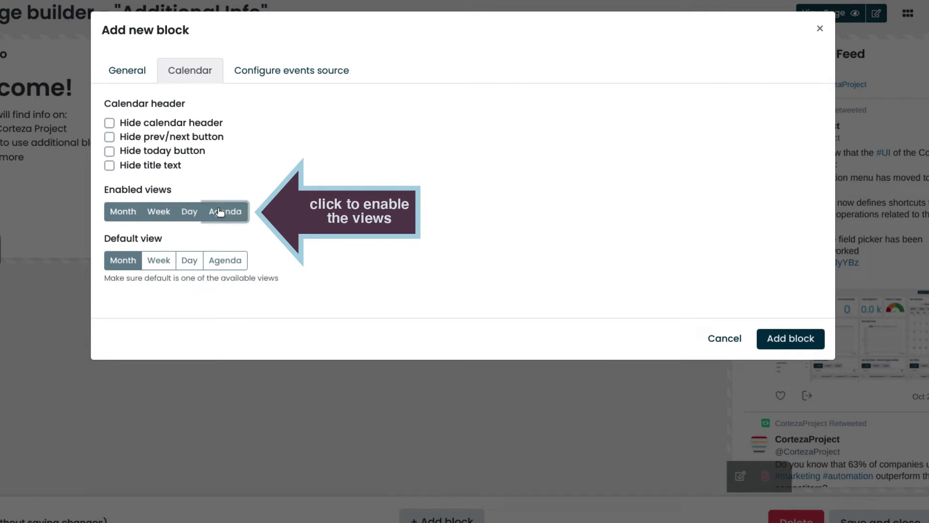
- Add a Records events source to the calendar using the Event module
click(300, 81)
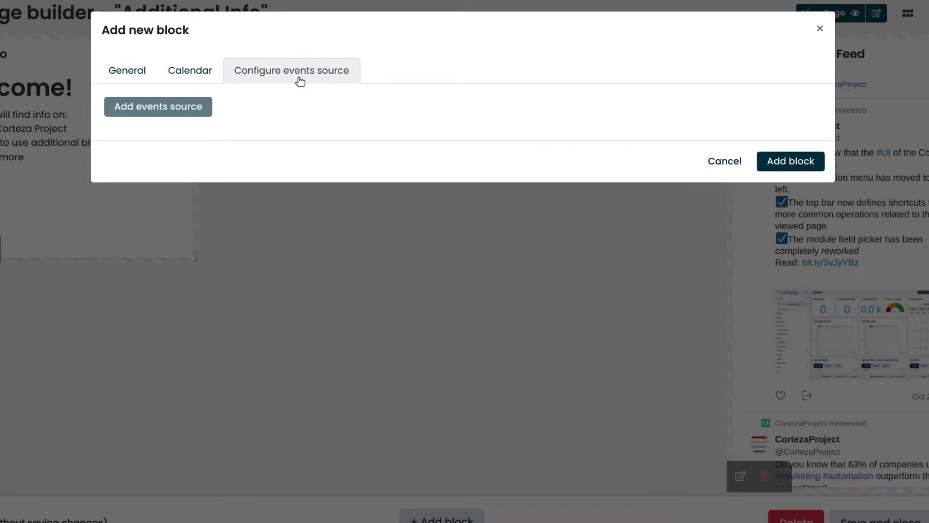
click(202, 120)
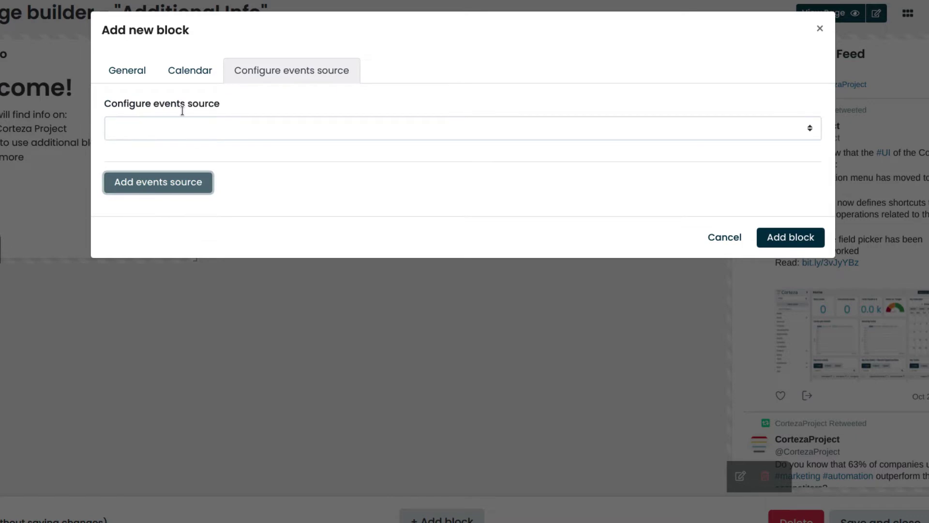
click(297, 129)
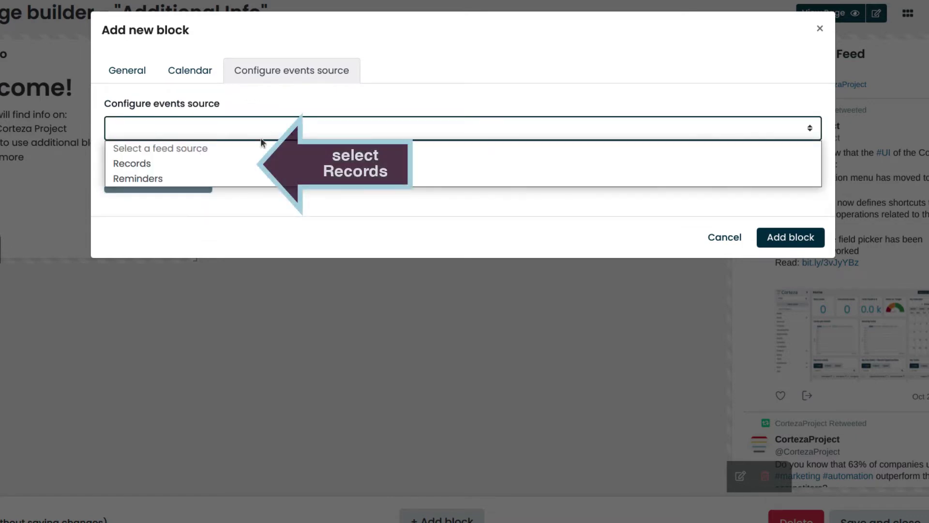
click(227, 162)
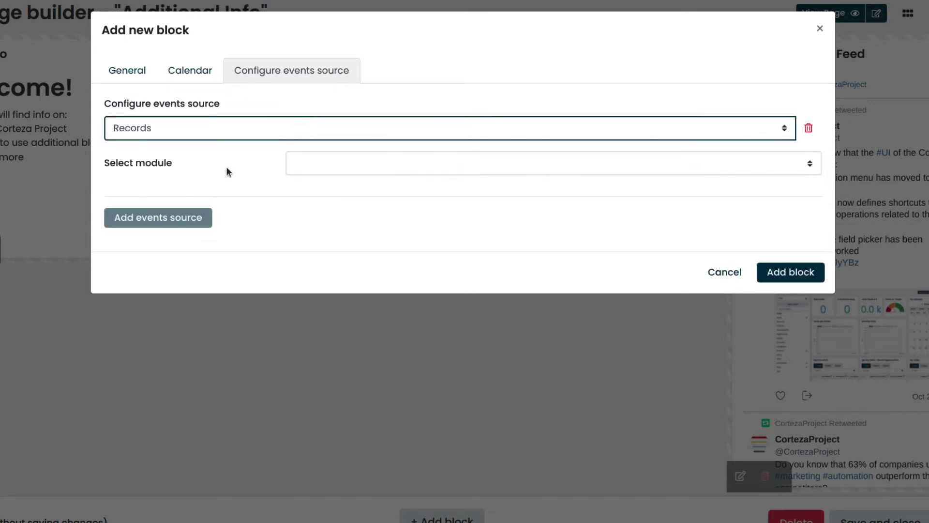
click(347, 158)
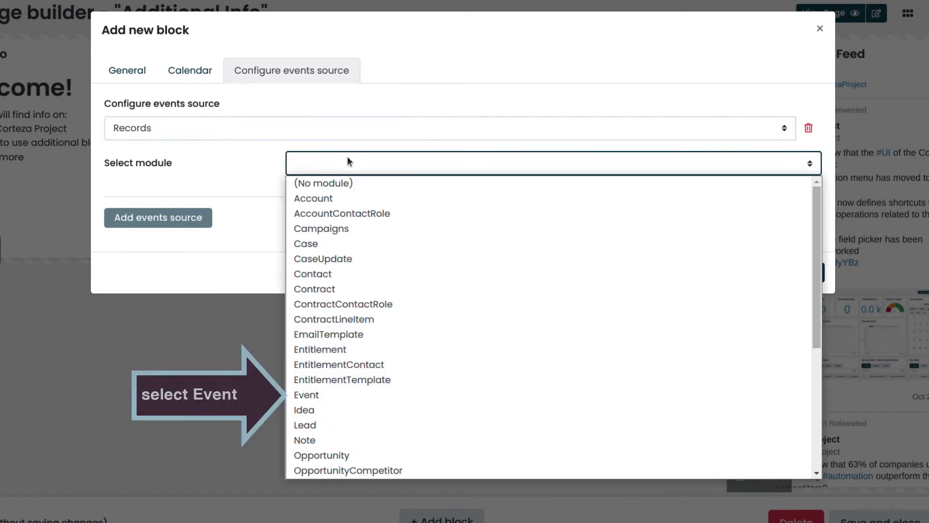
click(316, 394)
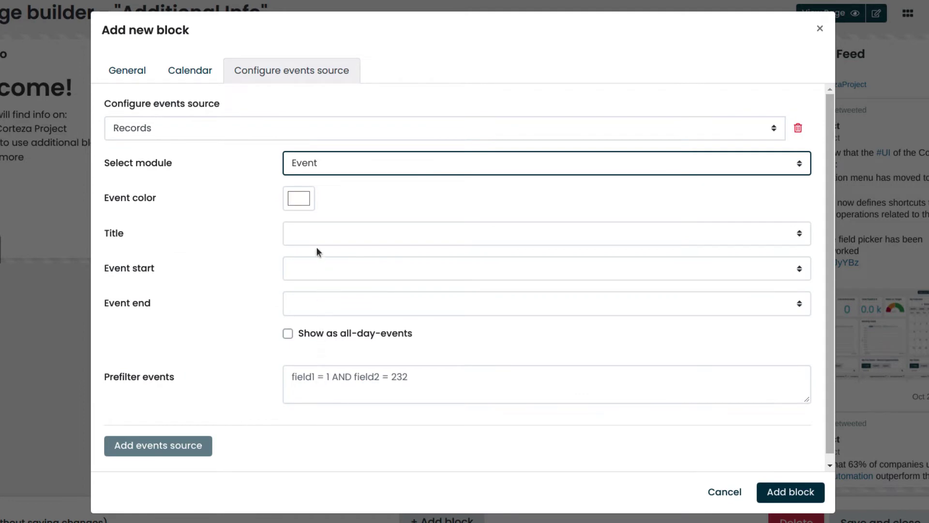
- Set the event colour to bright green
click(304, 201)
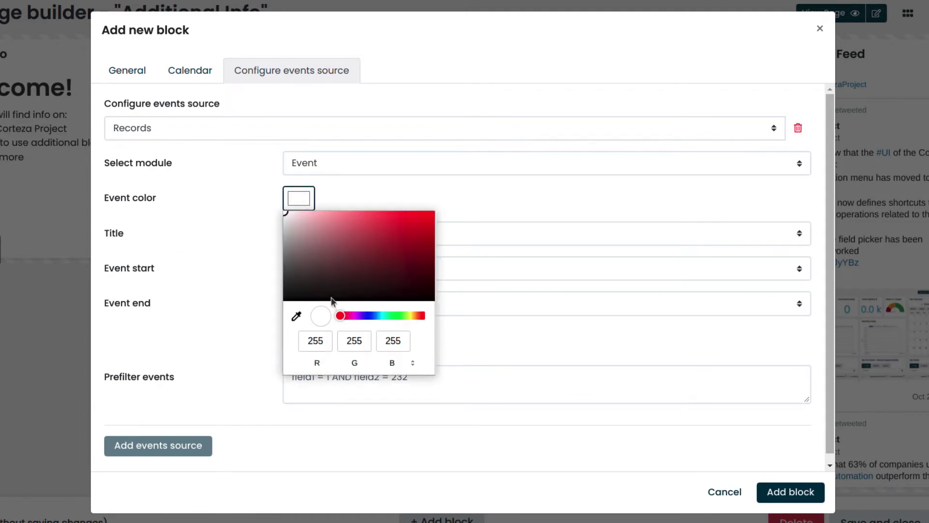
drag(341, 317, 392, 317)
click(407, 223)
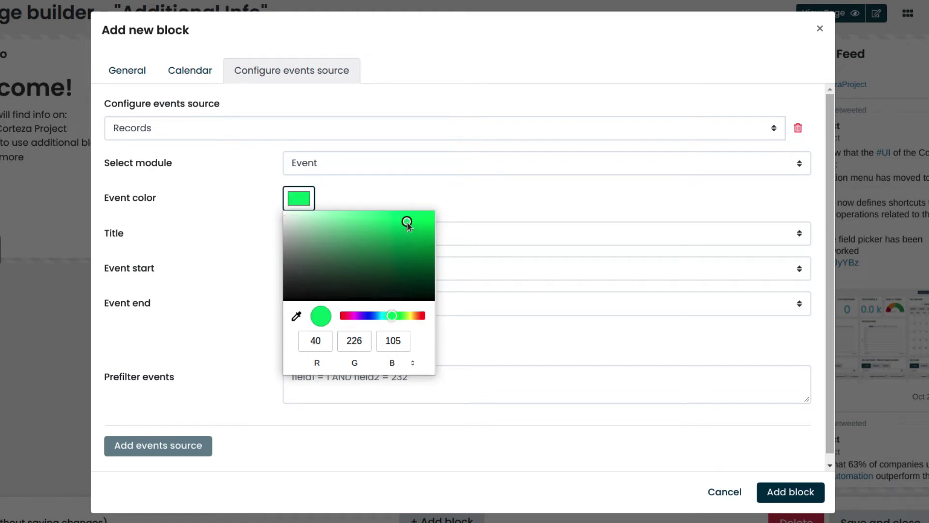
click(464, 201)
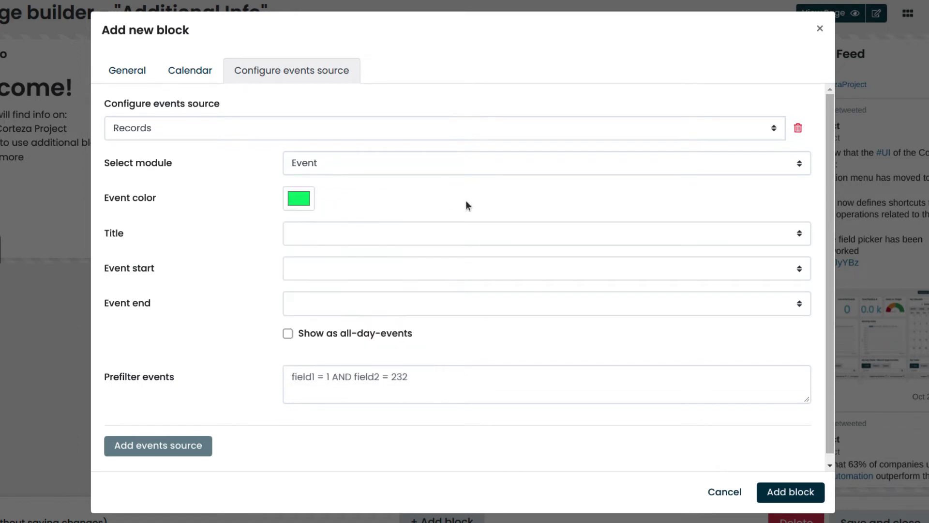
- Map event Title to Subject, start to Start and end to End
click(512, 234)
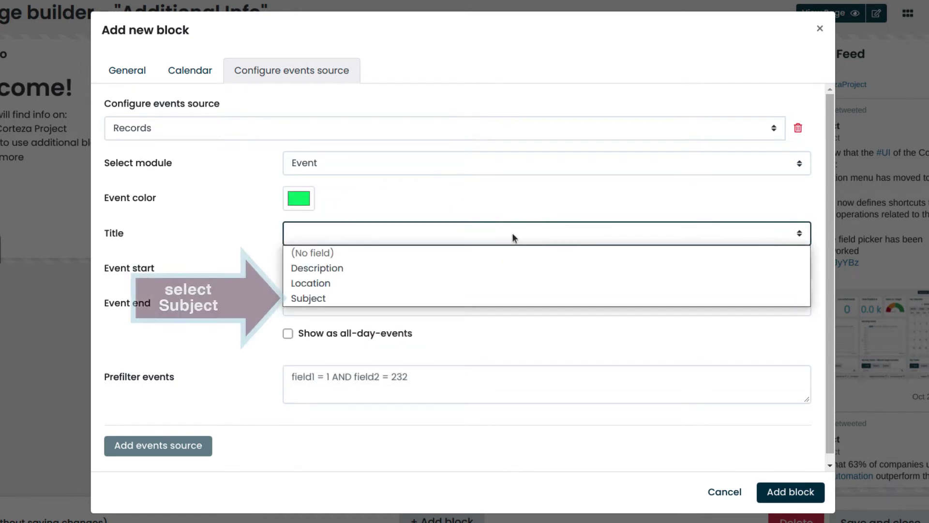
click(478, 299)
click(516, 276)
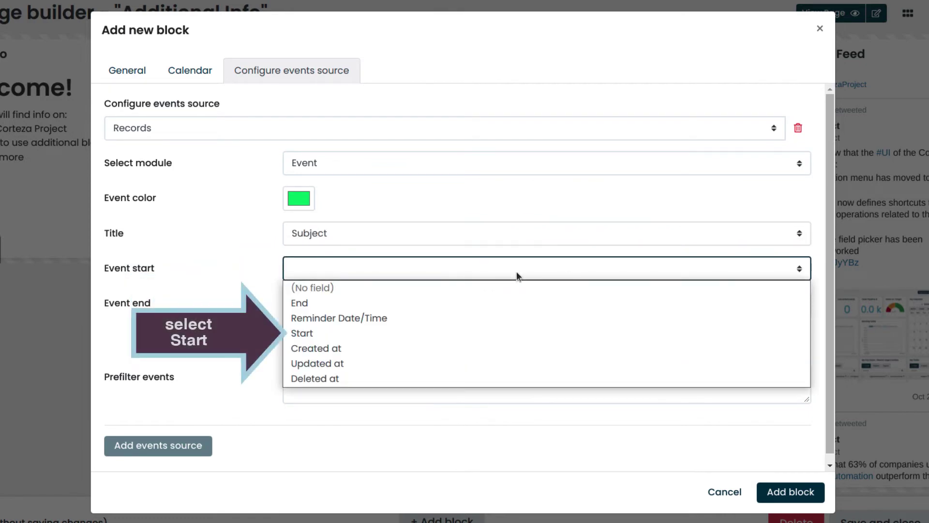
click(490, 335)
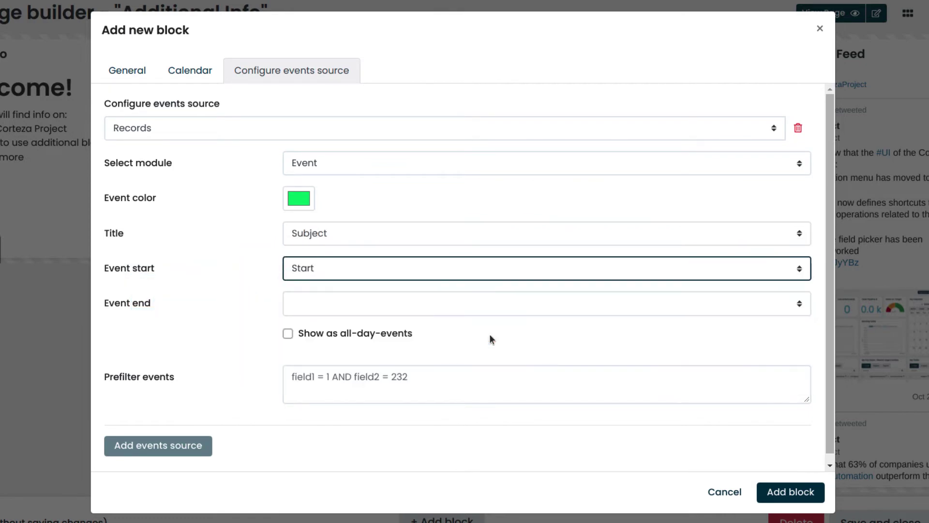
click(526, 305)
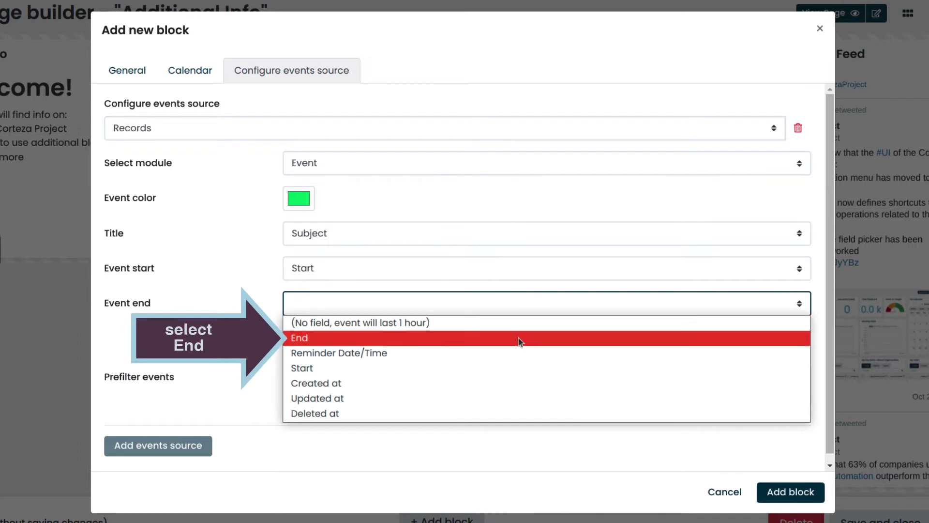
click(518, 340)
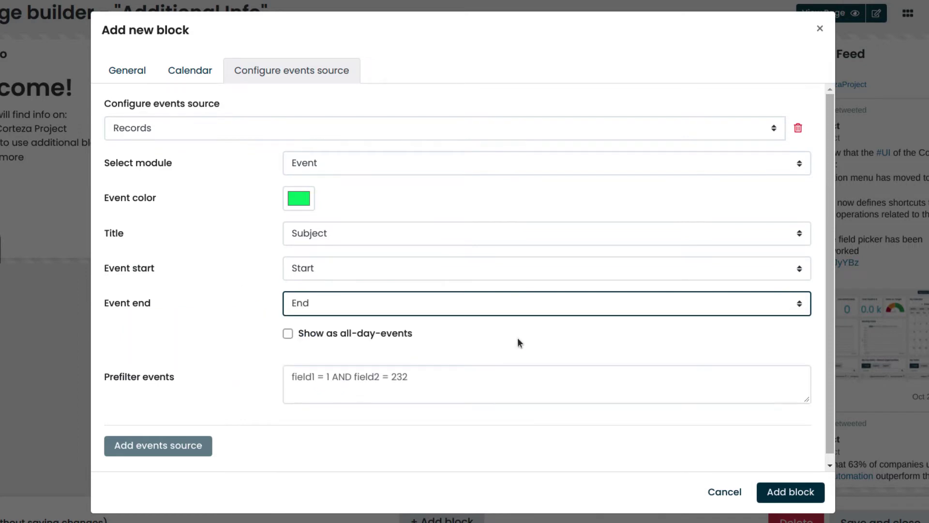
- Add the My Calendar block, move it into the empty third column and stretch it taller
click(779, 492)
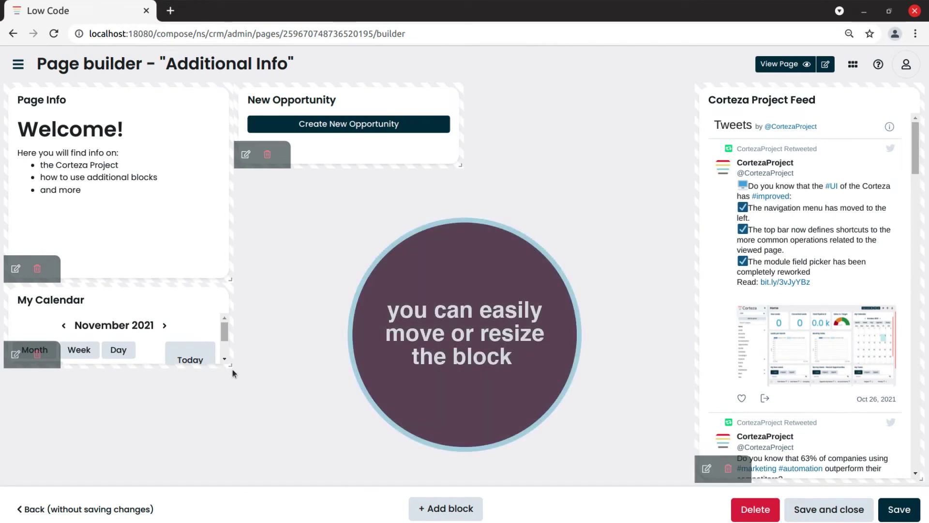
drag(228, 366, 221, 474)
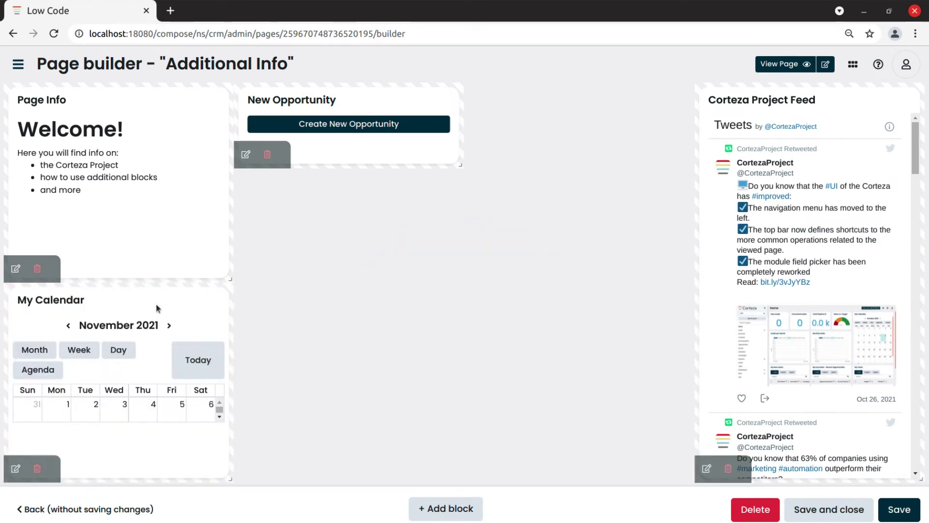
drag(155, 312, 627, 147)
drag(691, 276, 692, 344)
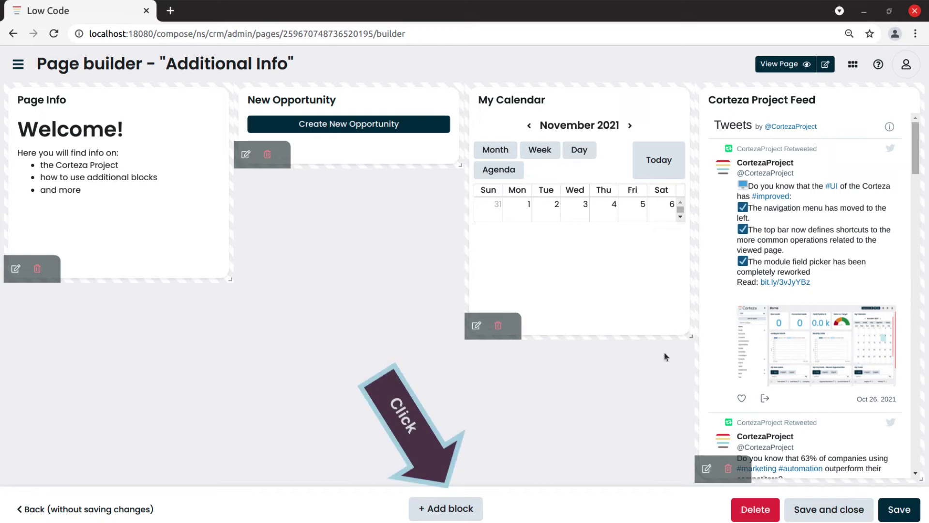
- Start a new File block titled 'My Gallery'
click(464, 511)
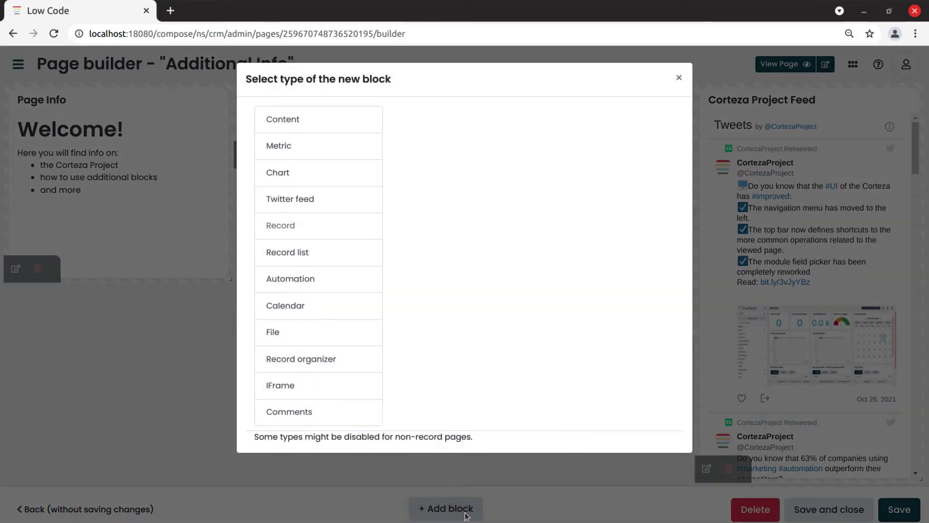
click(370, 331)
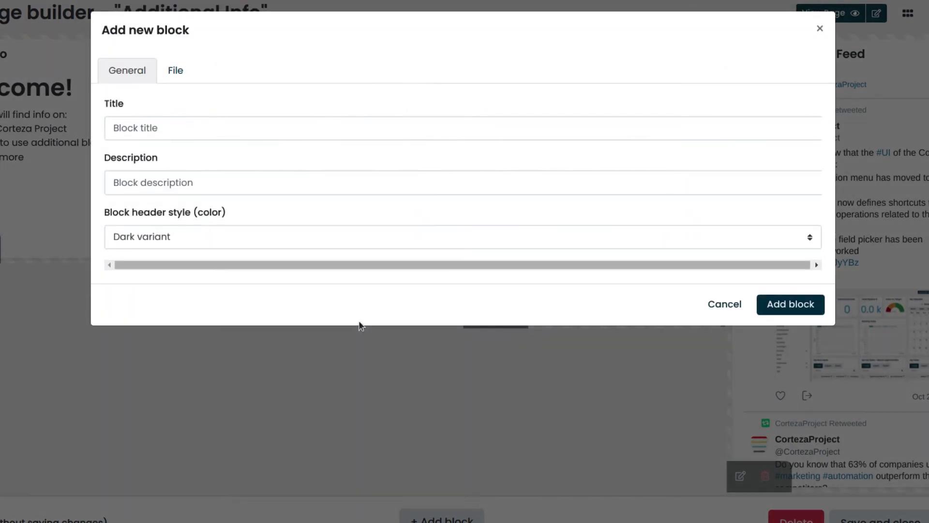
click(462, 133)
text(My Gallery)
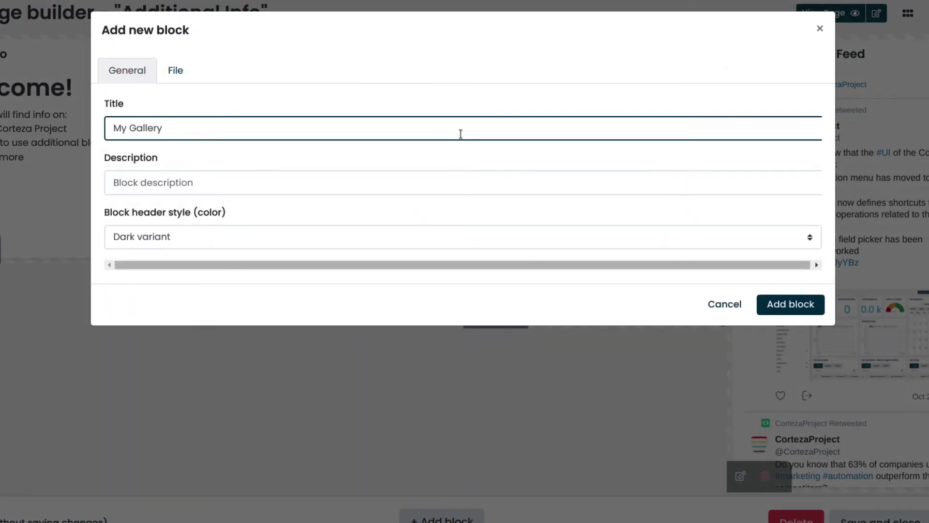
- Upload pic_01.jpg, pic_02.jpg and pic_03.jpg to it and add the block to the page
click(175, 79)
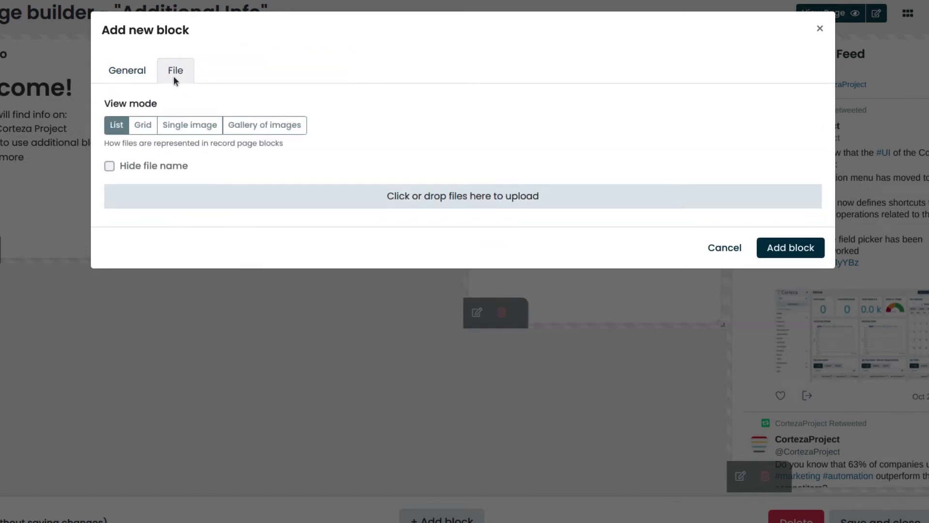
click(405, 195)
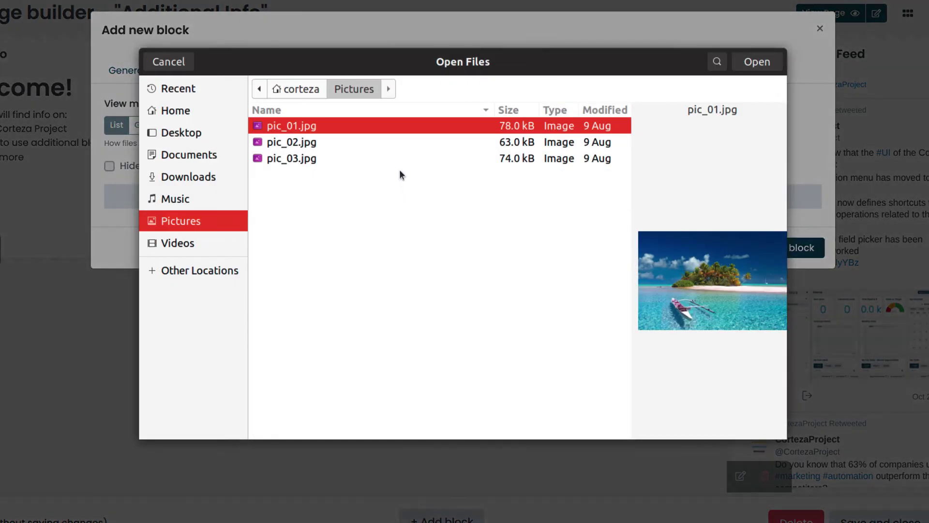
shift+click(387, 153)
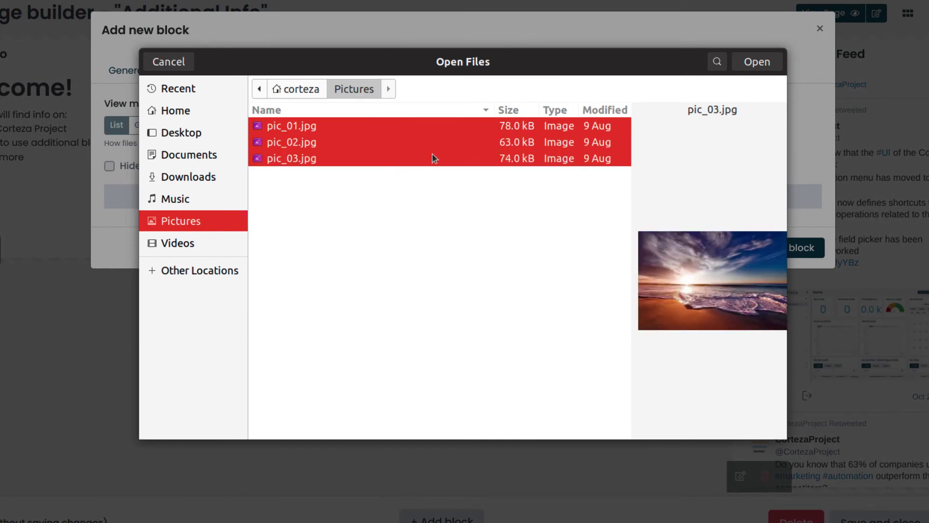
click(747, 70)
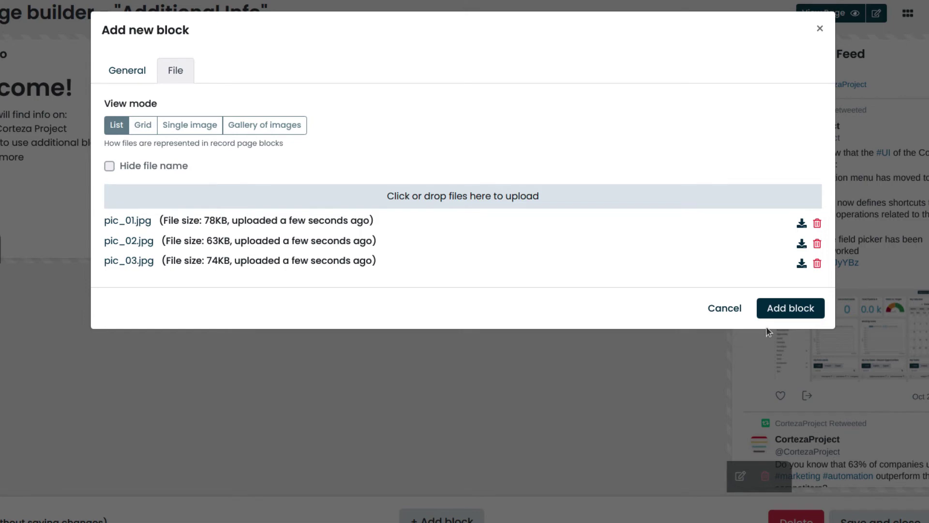
click(805, 312)
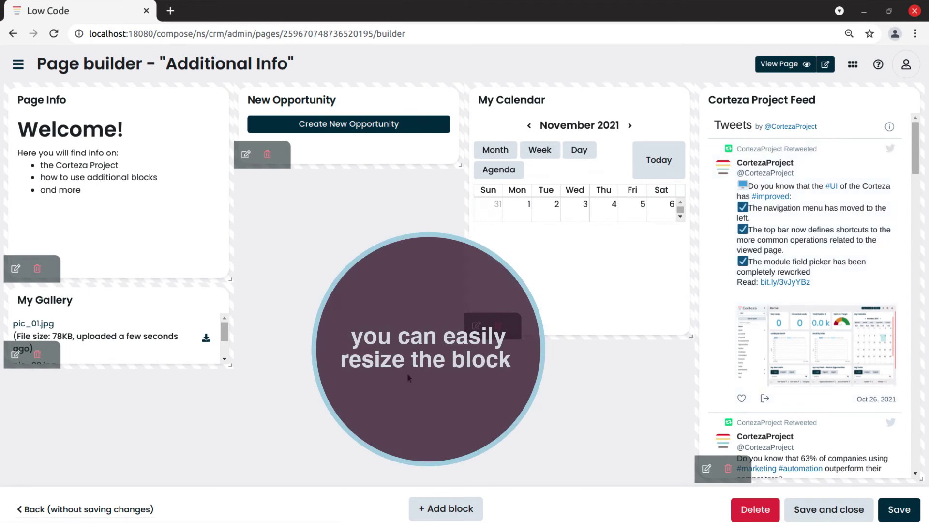
- Stretch the My Gallery block downward until all three files are listed in full
drag(226, 363, 225, 476)
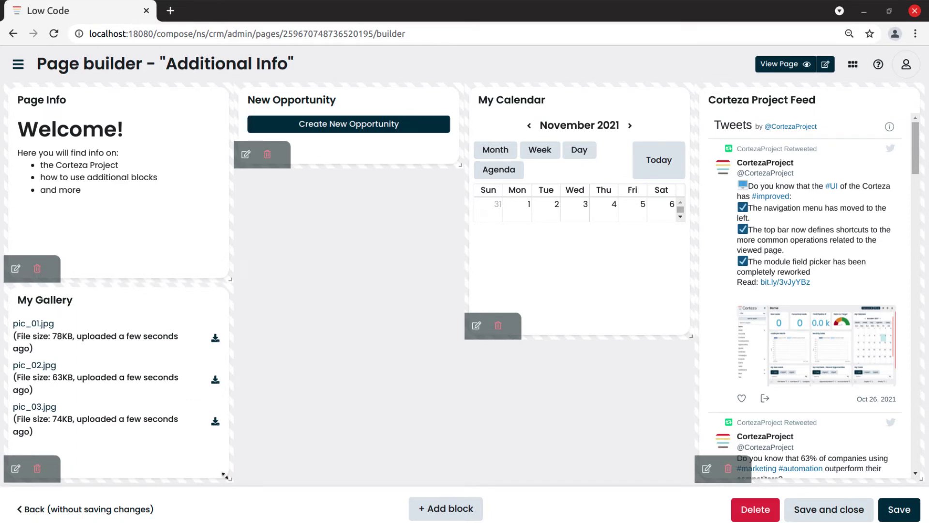
- Switch the My Gallery block's view mode to Gallery of images and save it
click(13, 470)
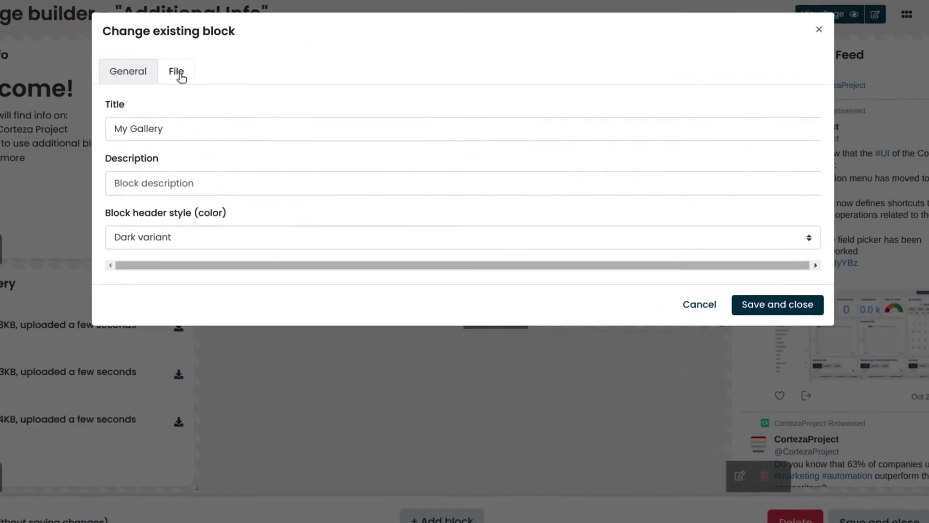
click(180, 75)
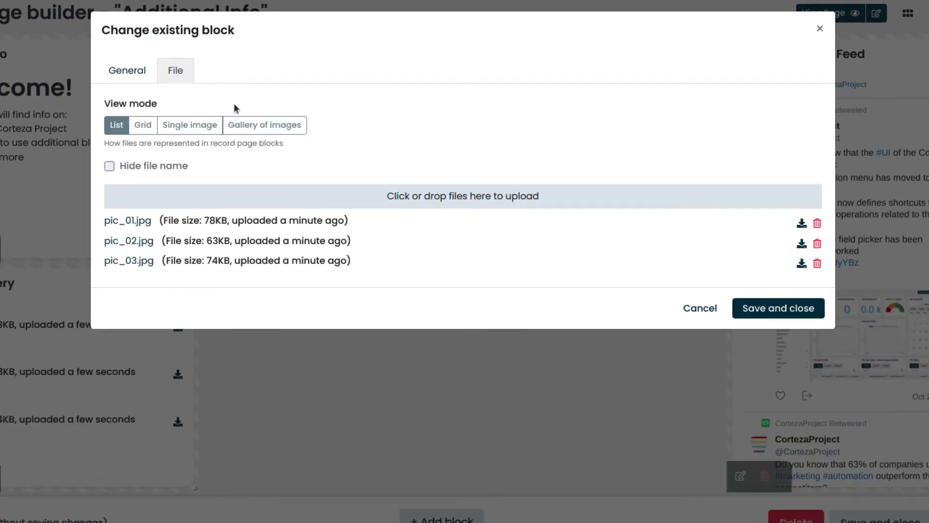
click(251, 127)
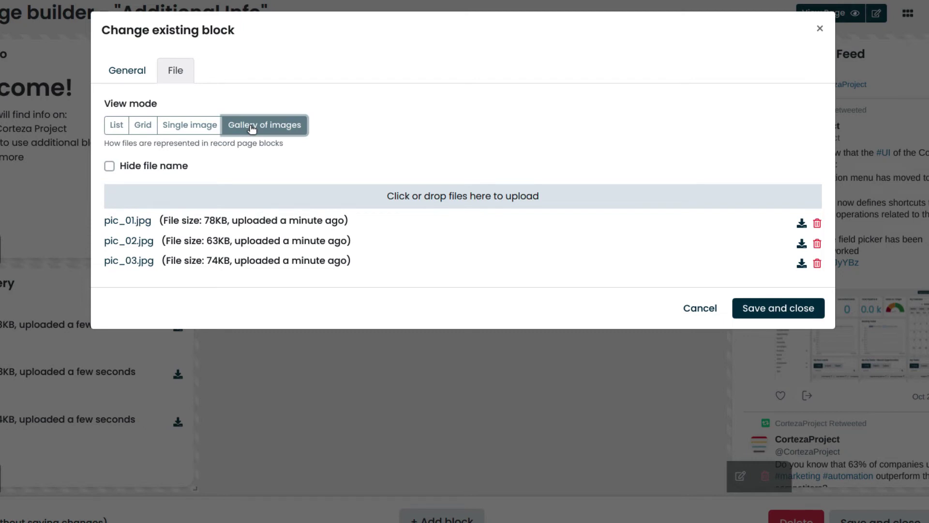
click(761, 307)
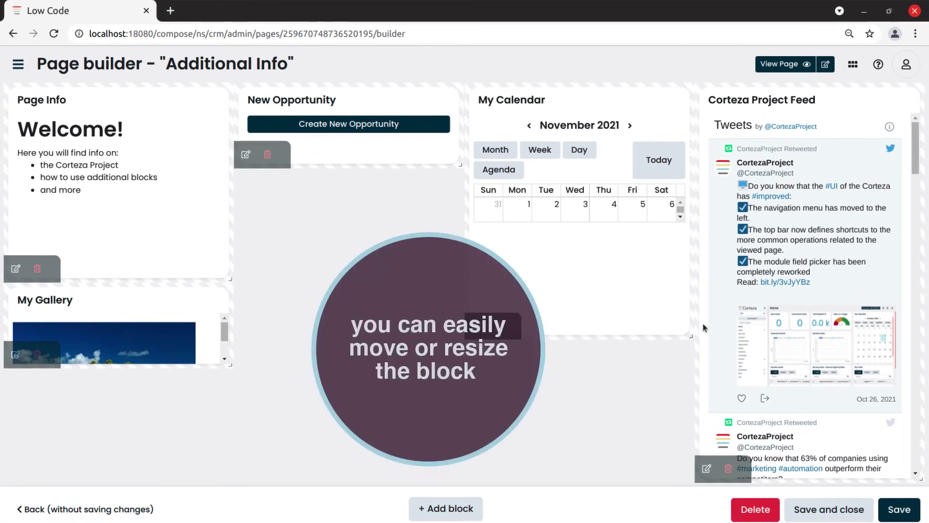
drag(199, 309, 425, 205)
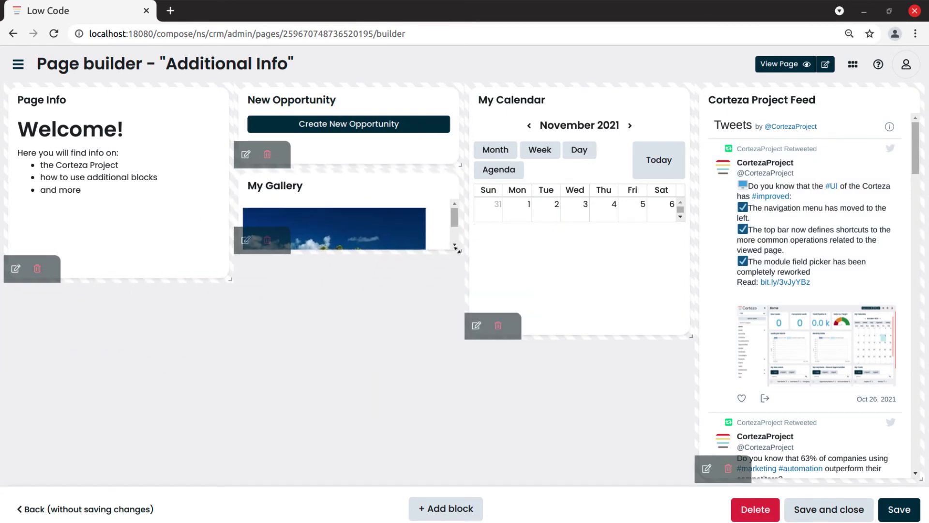
drag(457, 249, 449, 482)
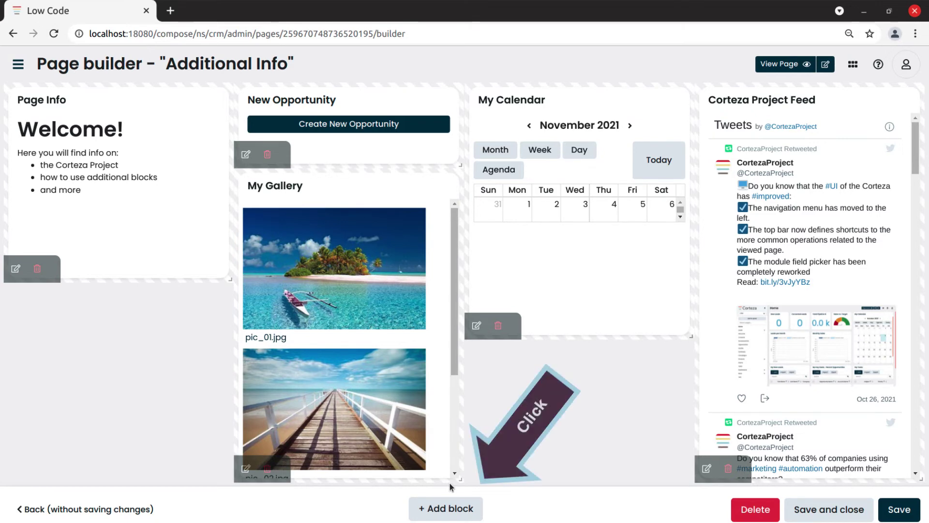
- Add an IFrame block titled 'Traffic Cam' embedding the pasted YouTube webcam URL
click(450, 501)
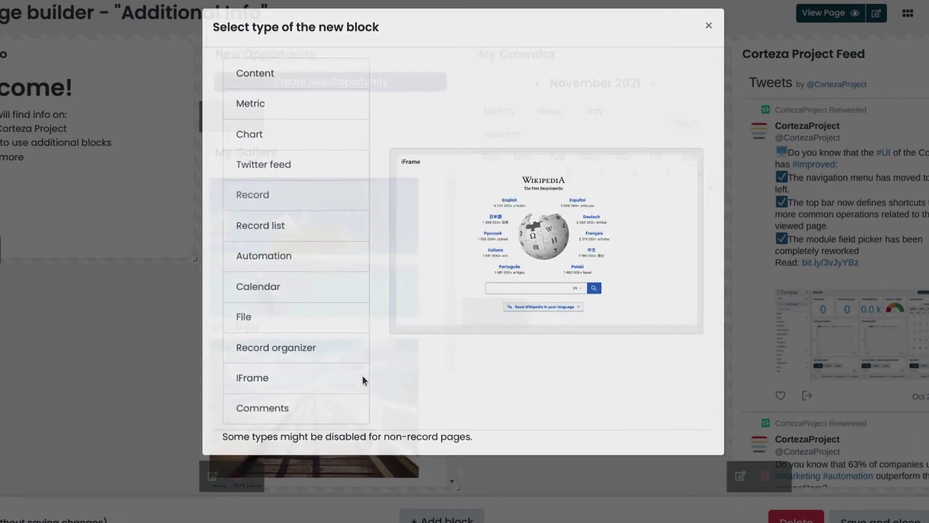
click(363, 380)
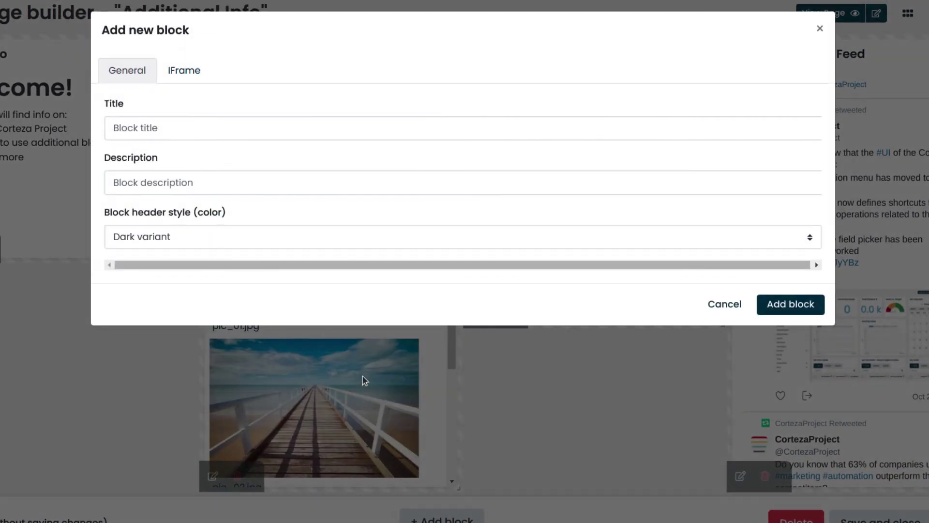
click(441, 125)
text(Traffic Cam)
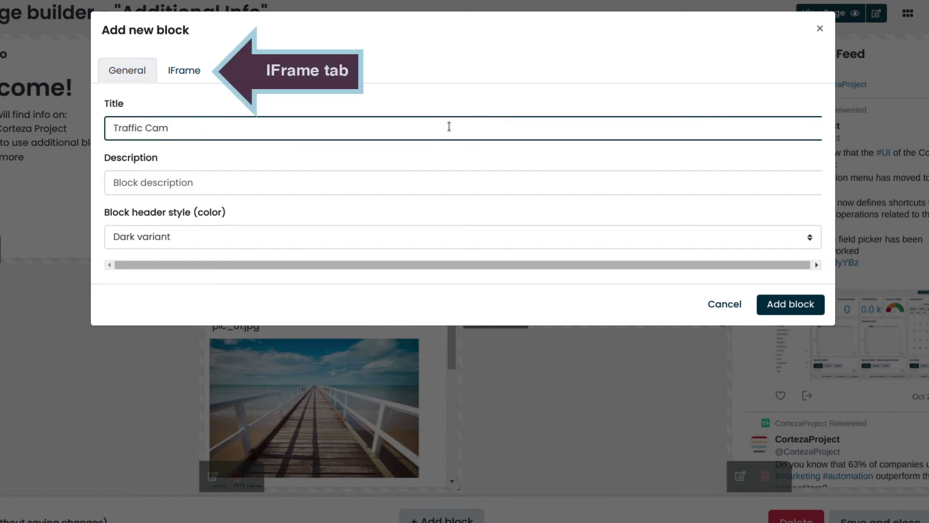
click(180, 68)
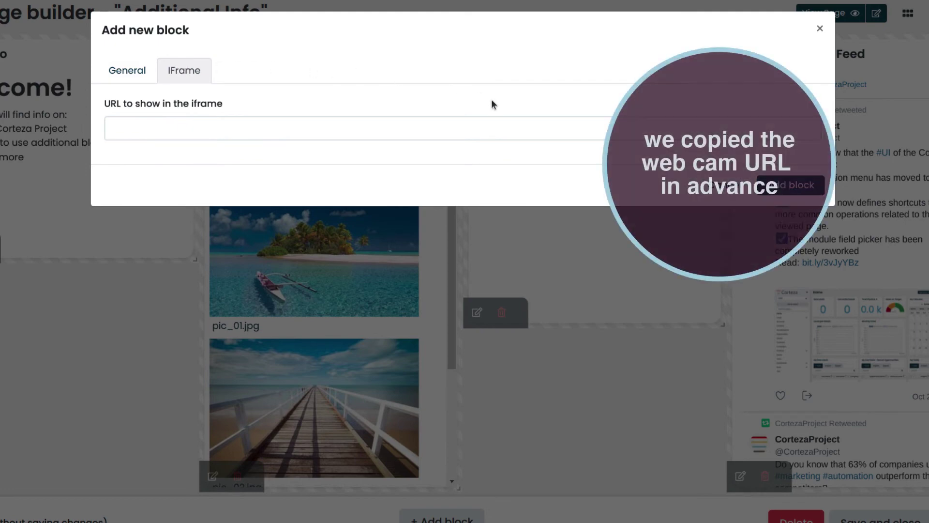
click(516, 130)
text(https://www.youtube.com/embed/HuGXGx_vR30)
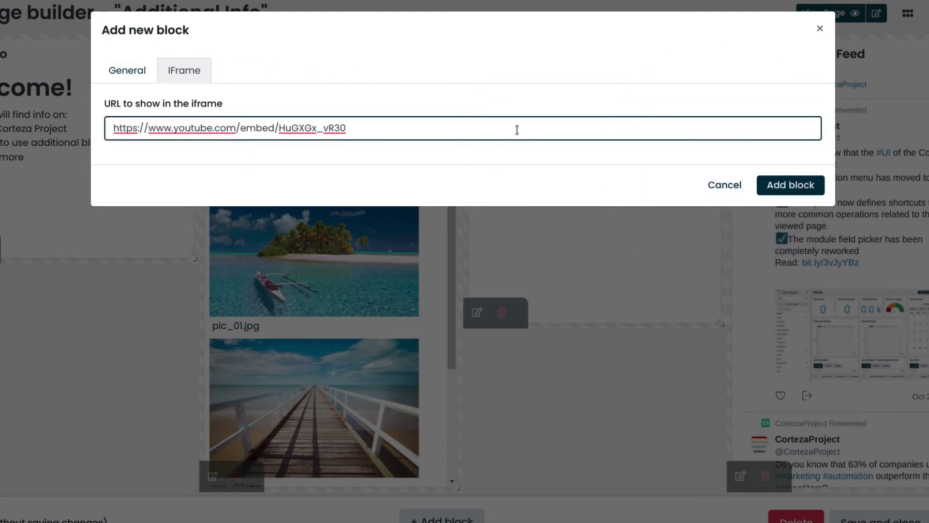
click(771, 184)
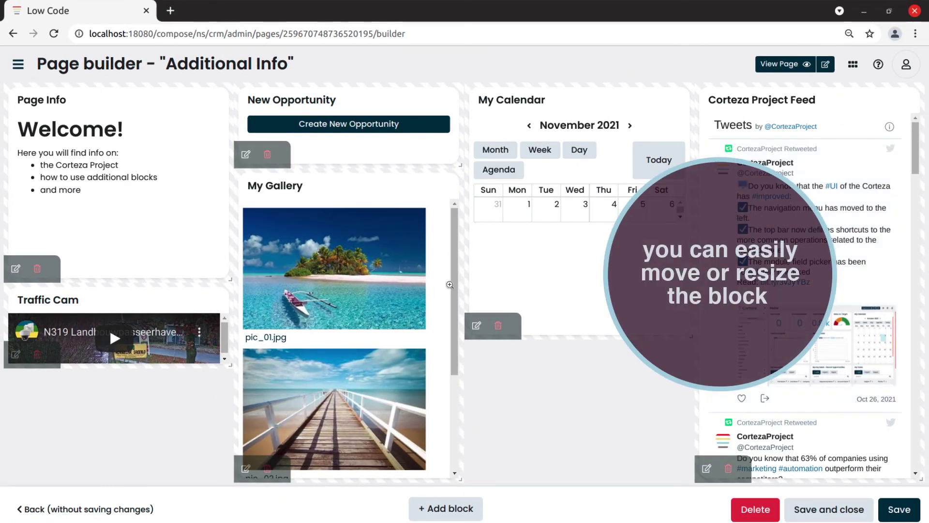
- Put Traffic Cam atop the third column and New Opportunity under Page Info, enlarging Traffic Cam, My Gallery and New Opportunity
drag(207, 299, 648, 85)
drag(690, 164, 689, 266)
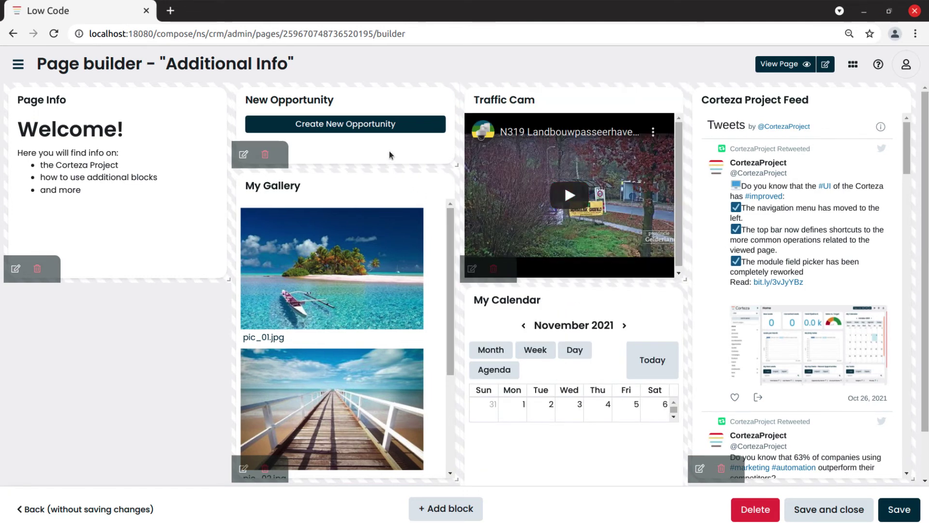
drag(389, 155, 162, 332)
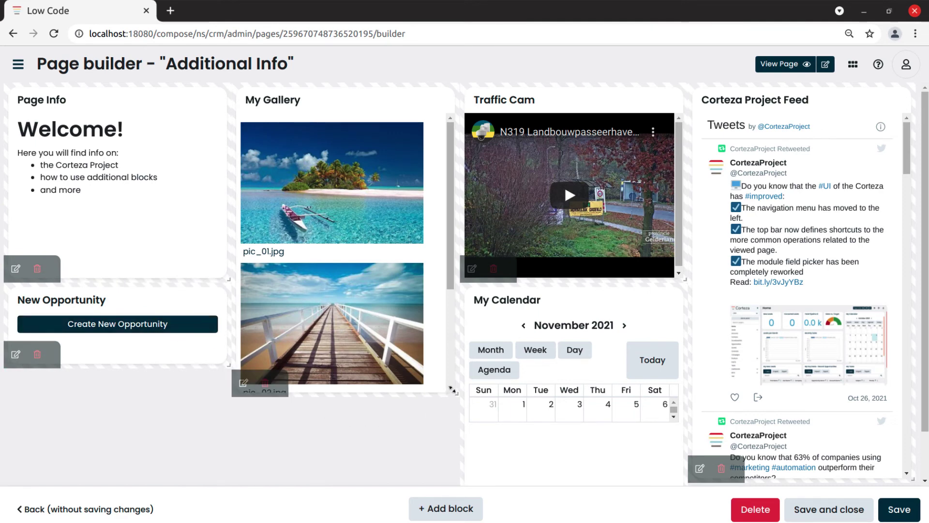
drag(453, 388, 452, 475)
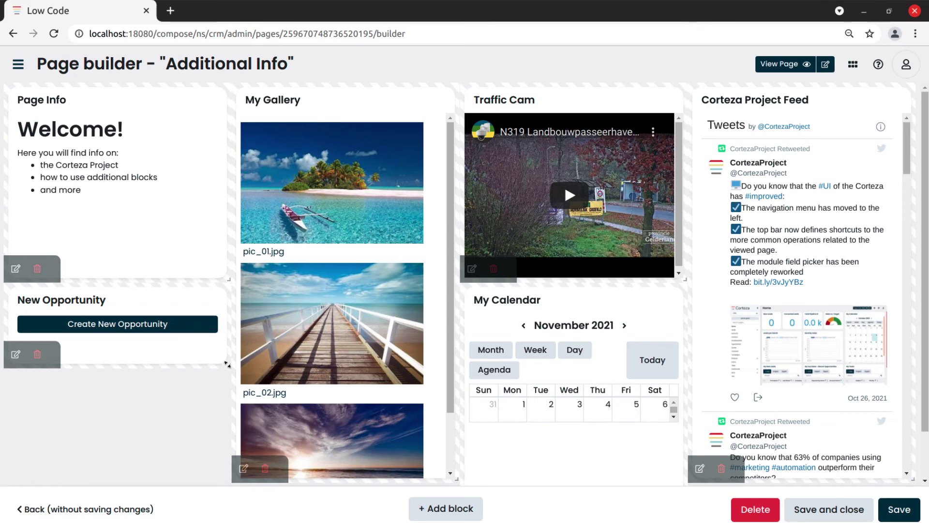
drag(227, 364, 224, 476)
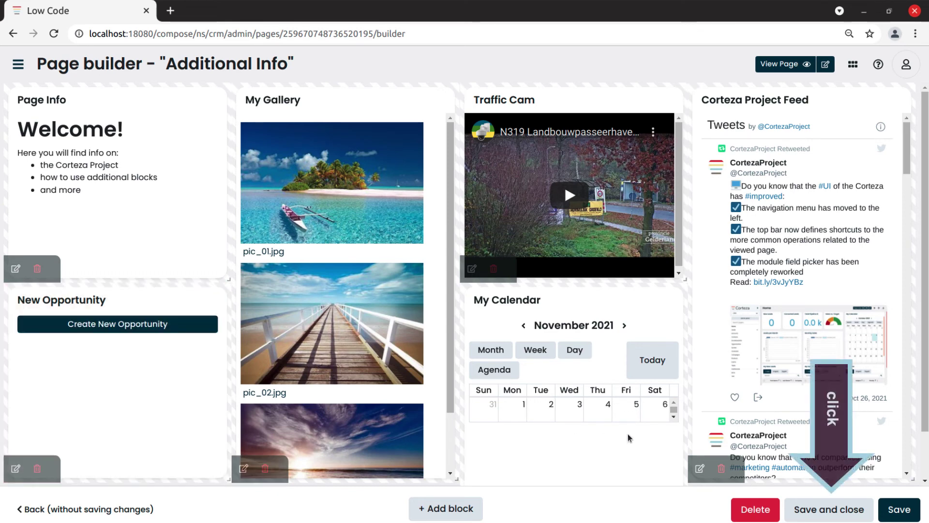
- Save the page, then drag Additional Info under Dashboards in the pages list
click(818, 514)
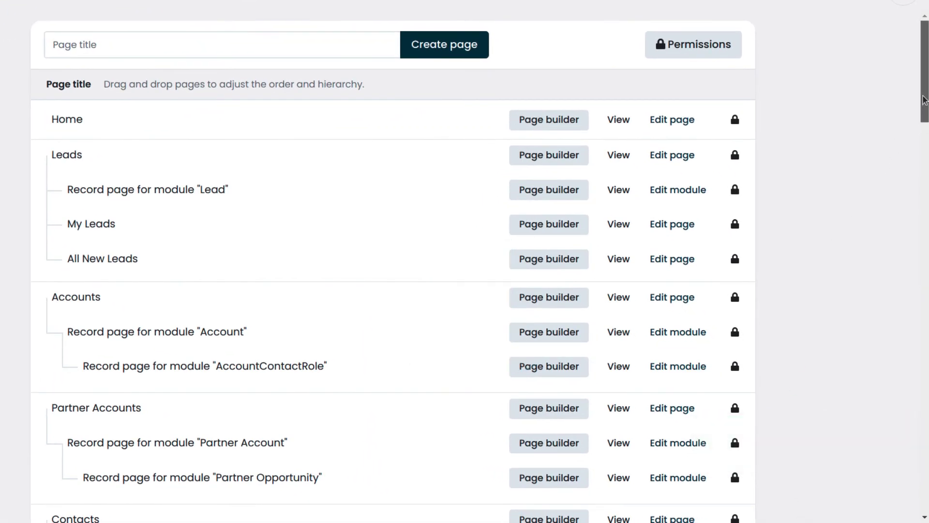
drag(924, 100, 925, 428)
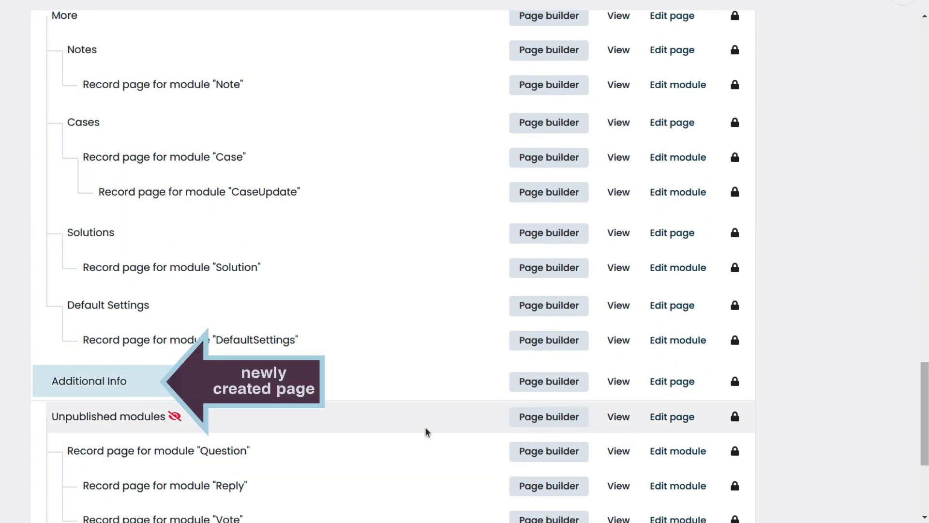
drag(95, 393, 114, 68)
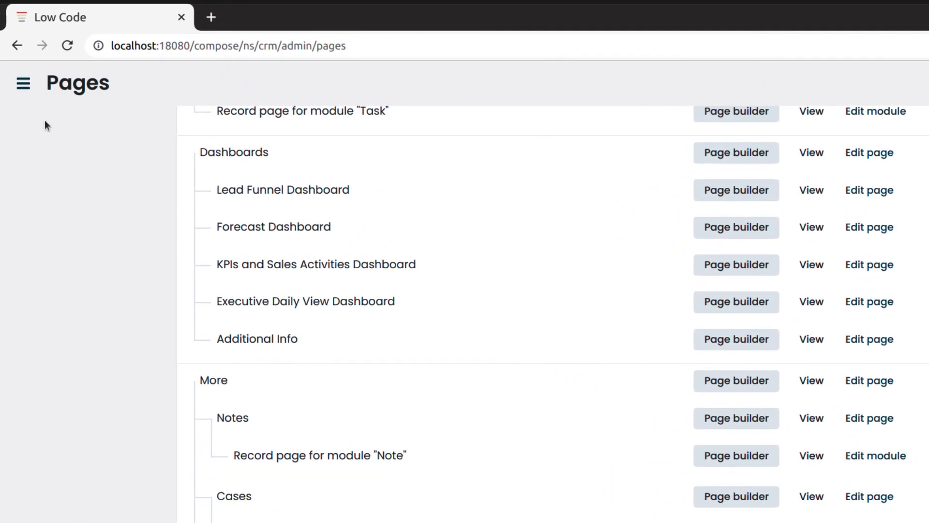
- Open the published Additional Info page from the Dashboards group in the public CRM pages
mouse_move(19, 86)
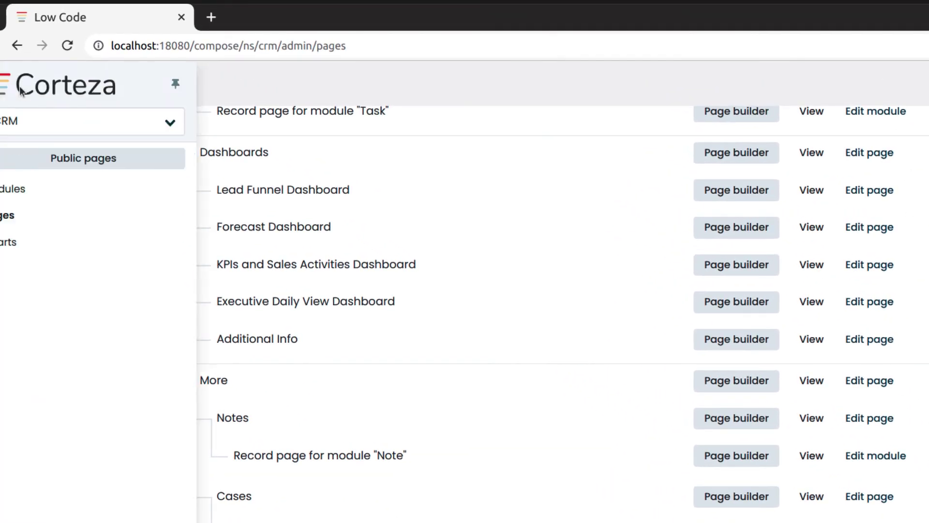
click(72, 165)
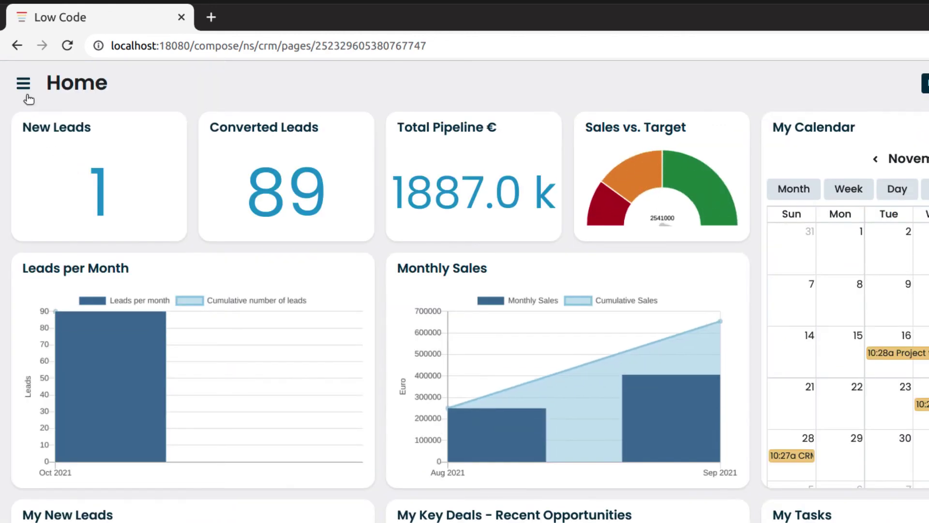
mouse_move(25, 91)
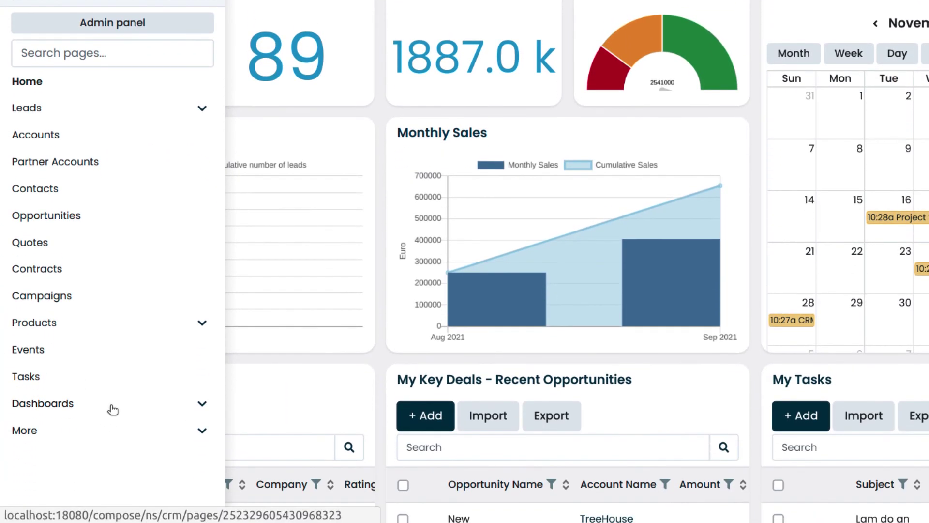
click(112, 409)
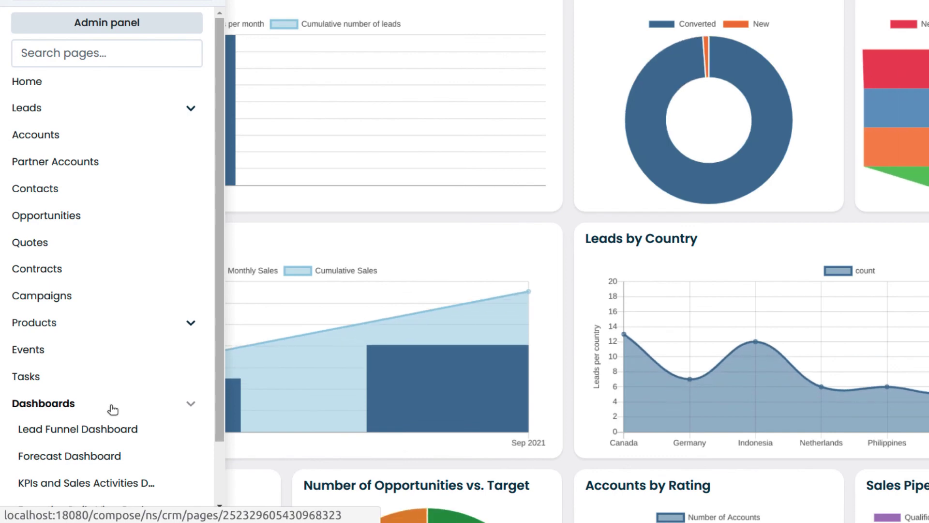
drag(217, 435, 217, 494)
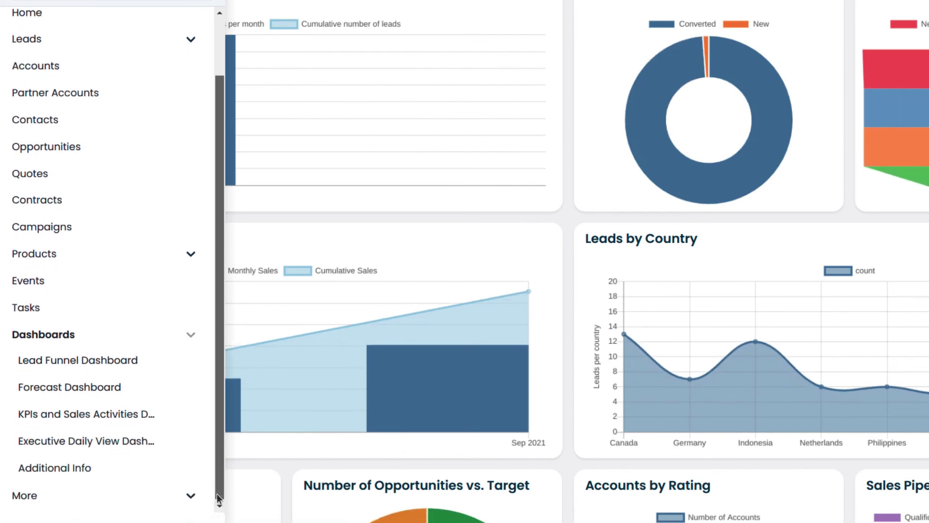
click(85, 468)
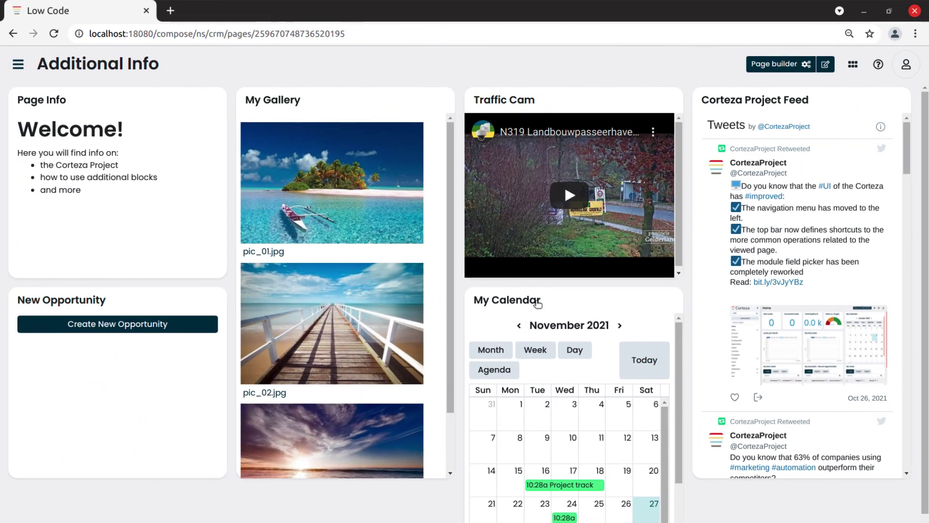
- Play the Traffic Cam video and scroll through the My Gallery pictures
click(570, 196)
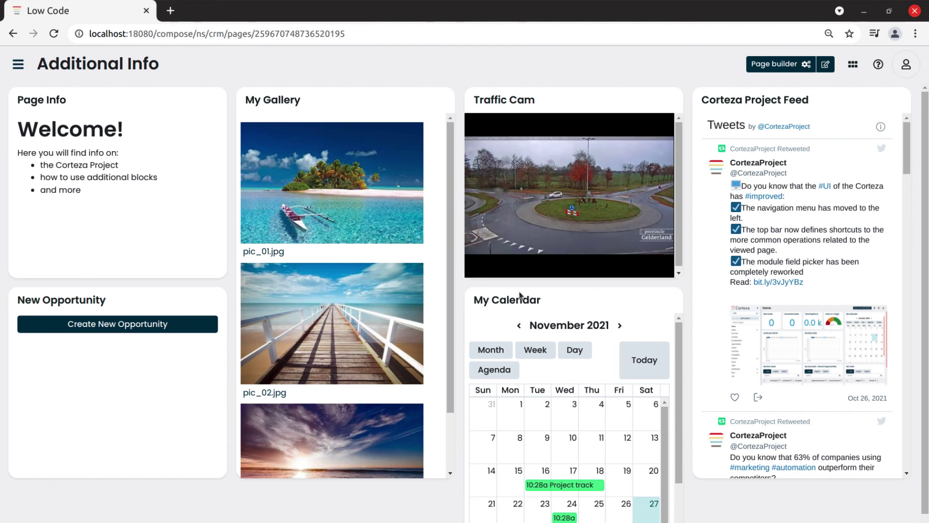
drag(448, 313, 449, 385)
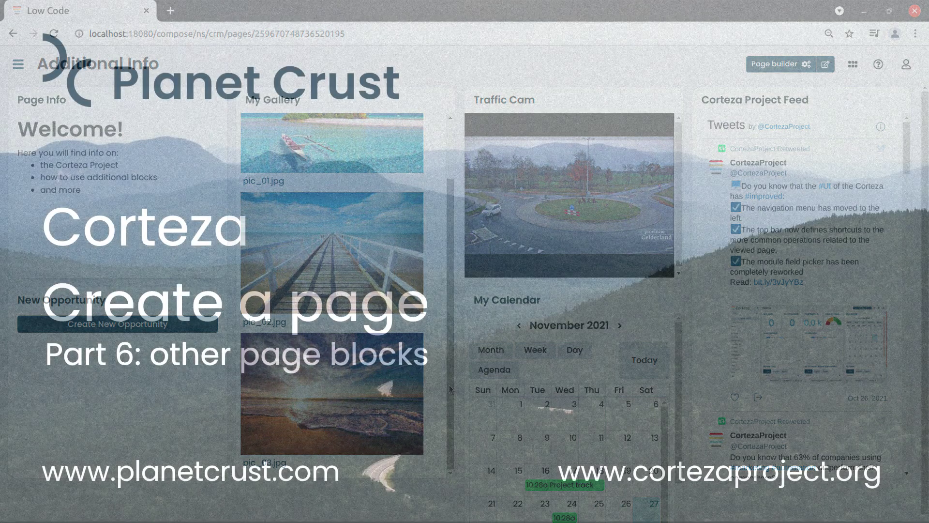